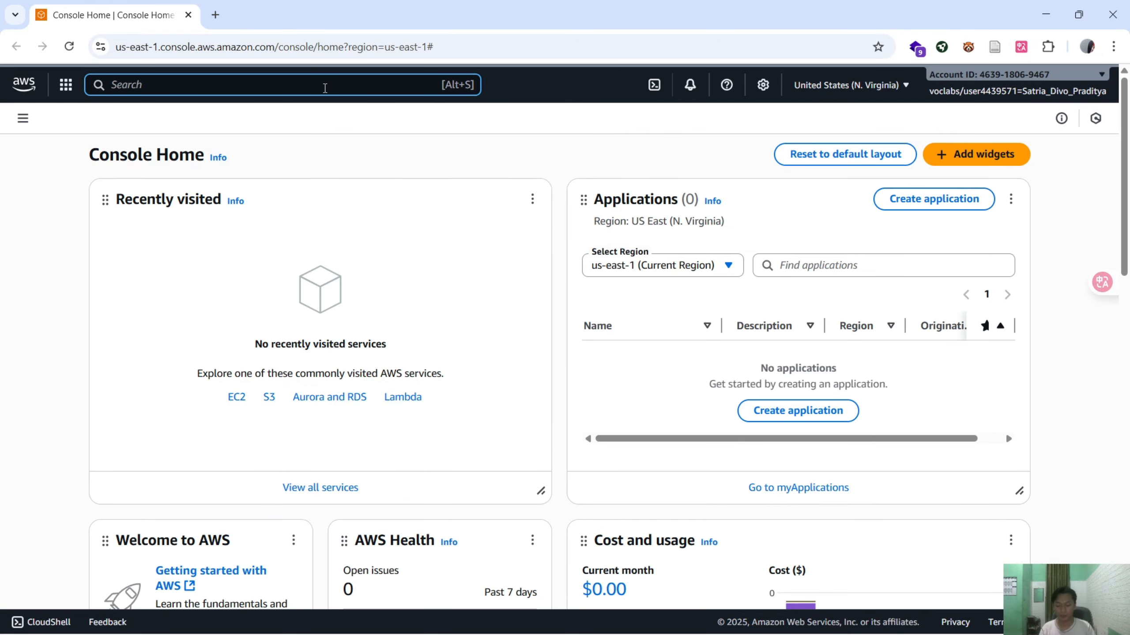
- Search the AWS services for "vpc" and open the VPC console
text(vpc)
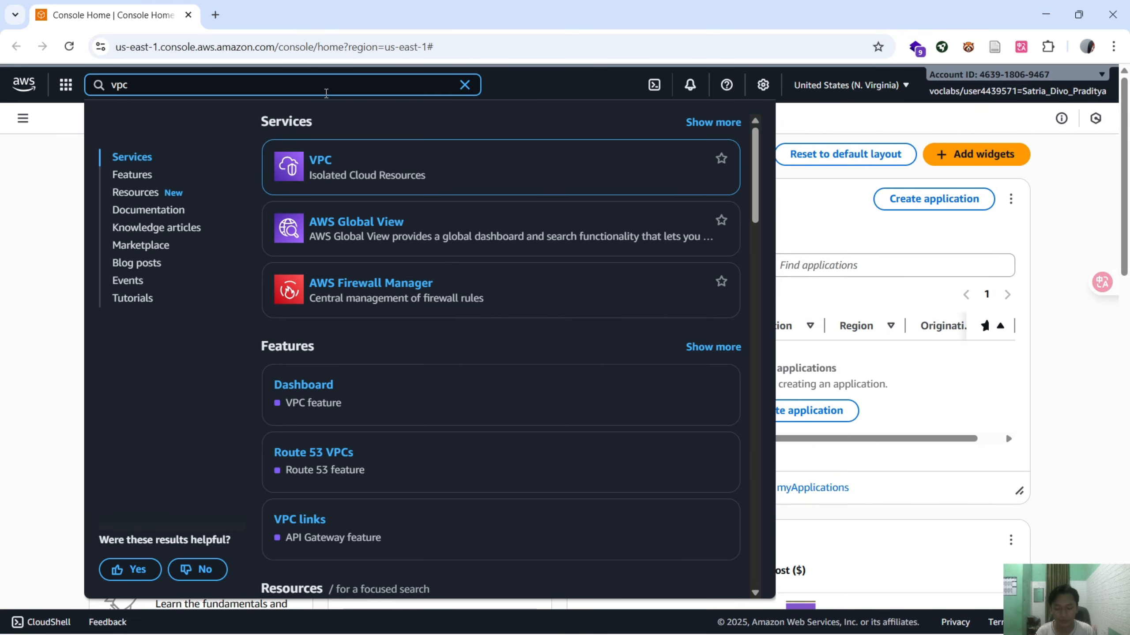
mouse_move(307, 163)
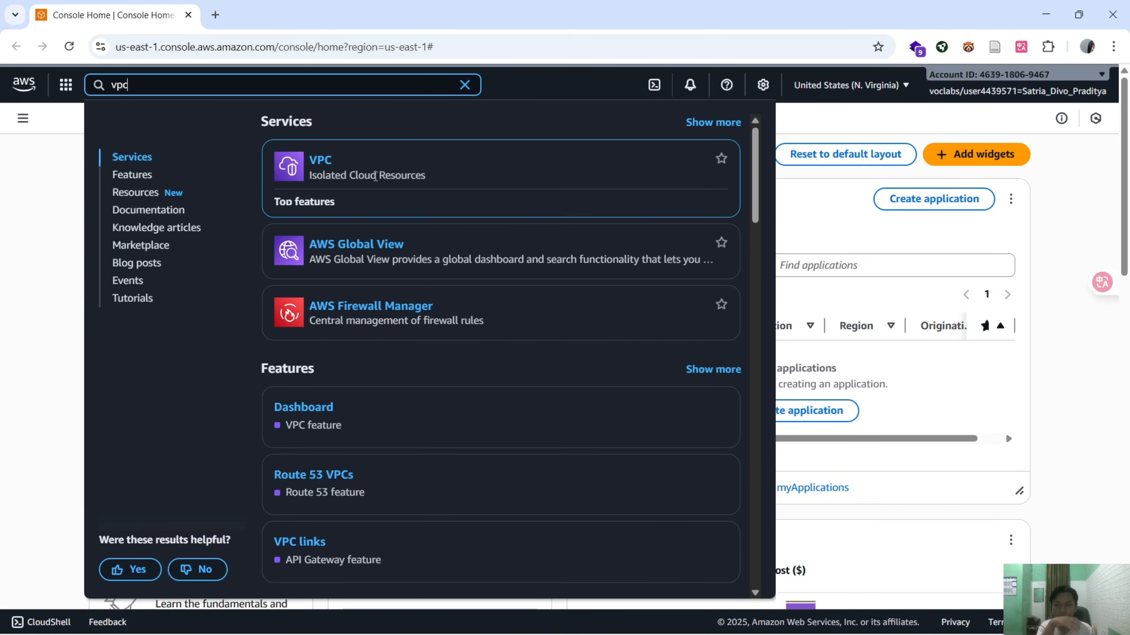
click(316, 162)
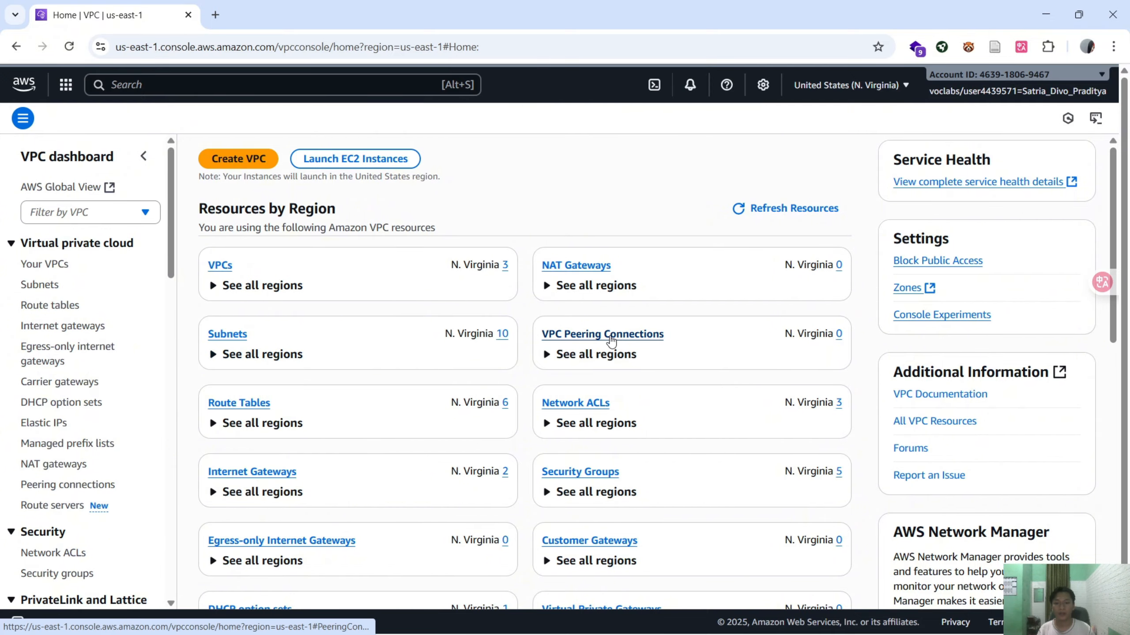
- Following the lab instructions, go to the VPC peering connections and start creating a new peering connection
key(alt+Tab)
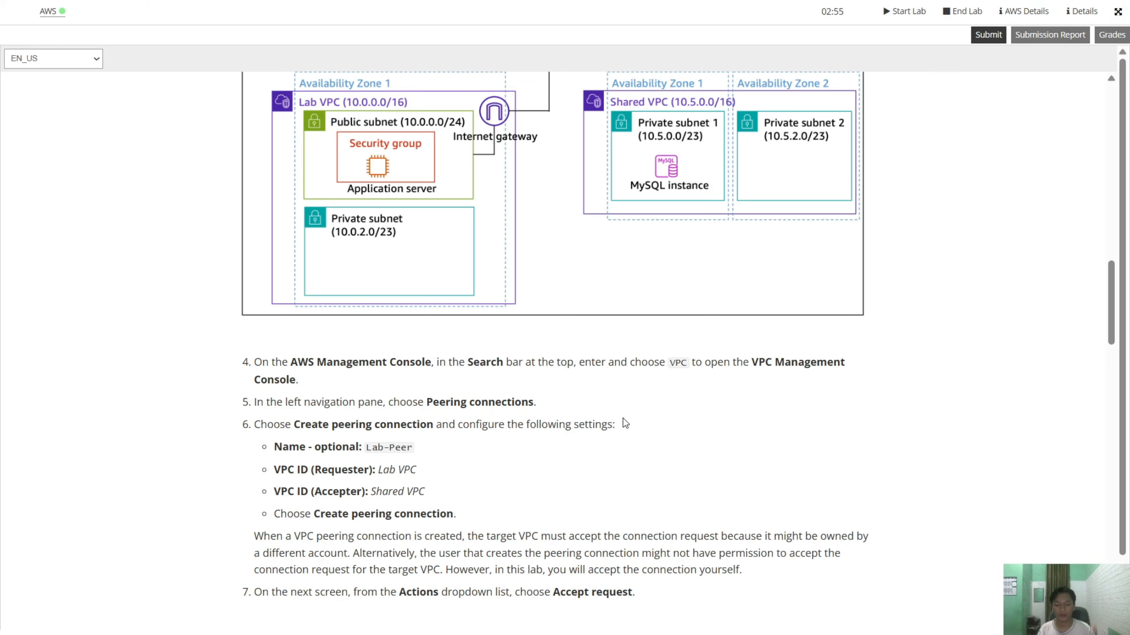
key(alt+Tab)
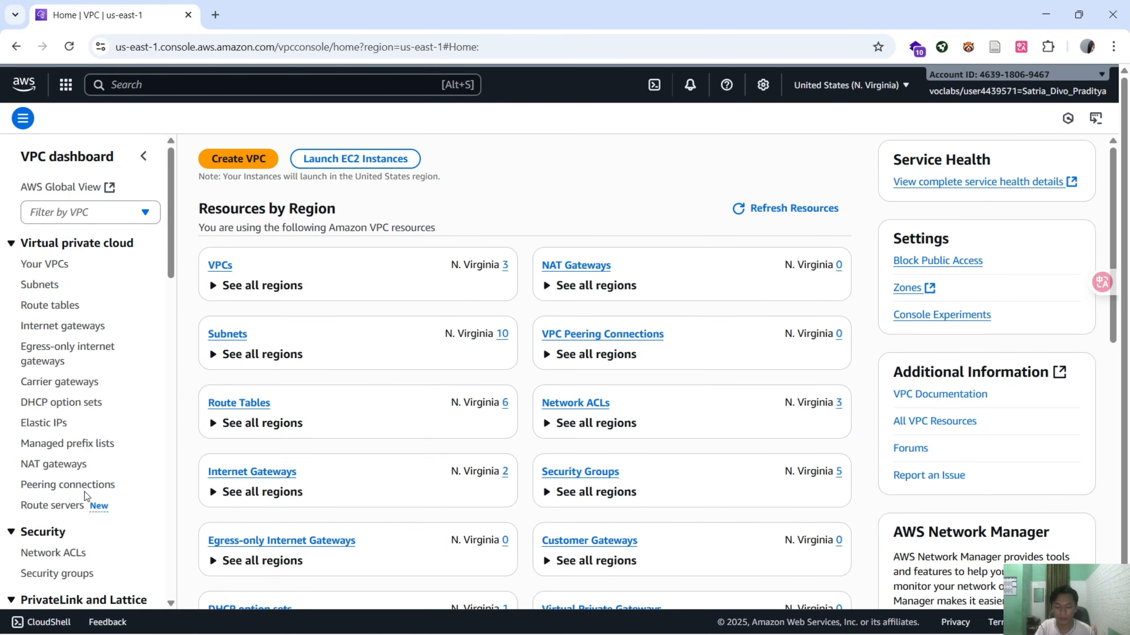
key(alt+Tab)
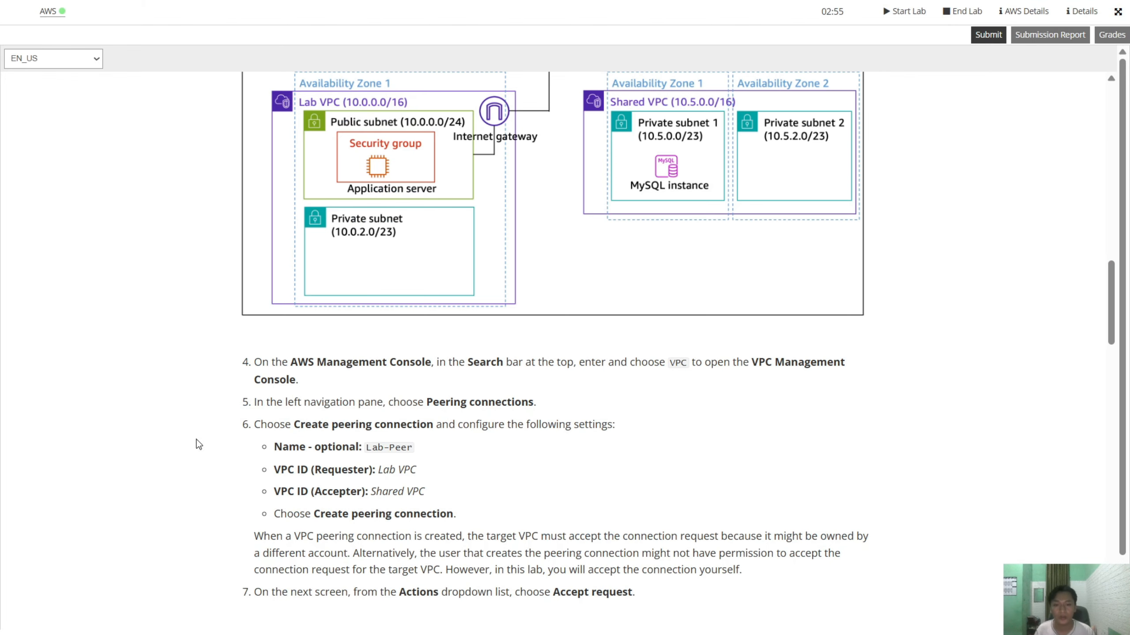
key(alt+Tab)
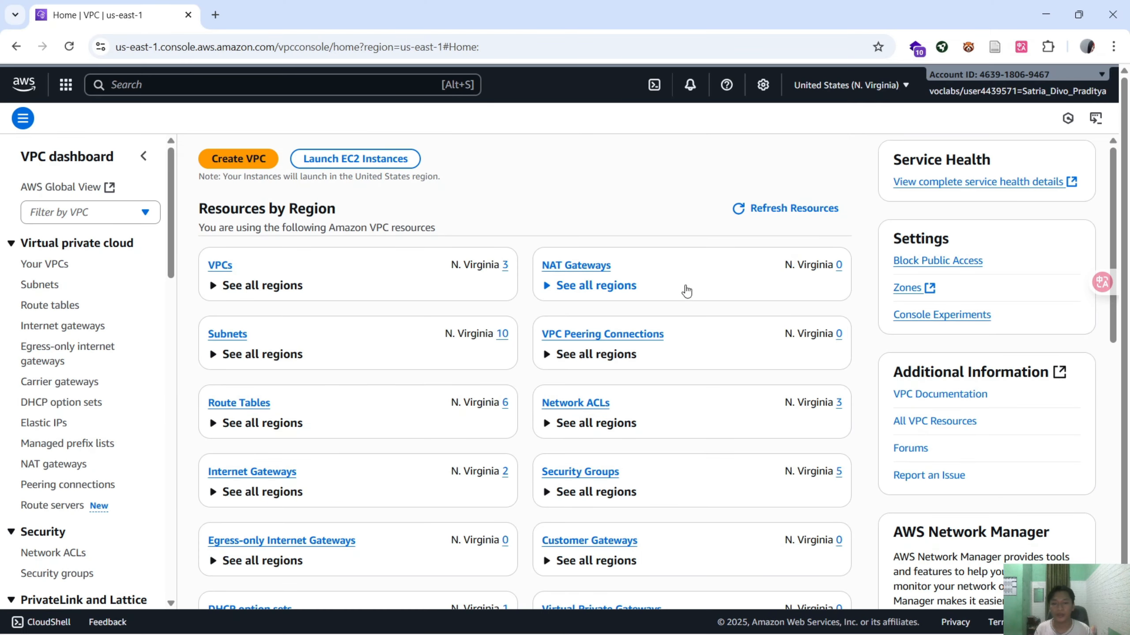
click(76, 491)
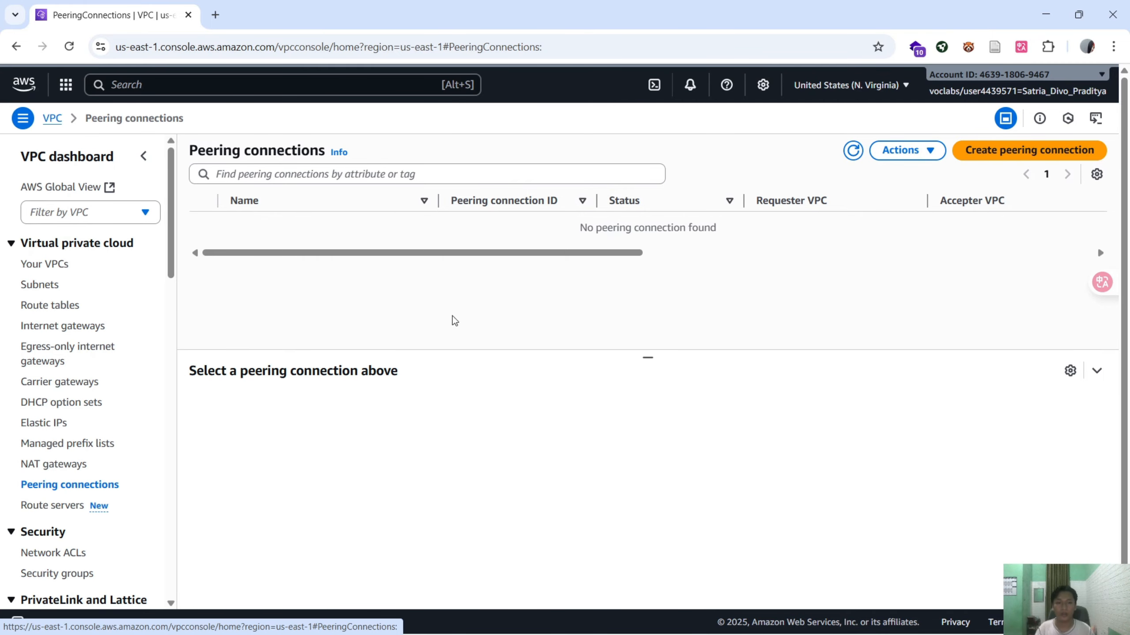
click(1031, 150)
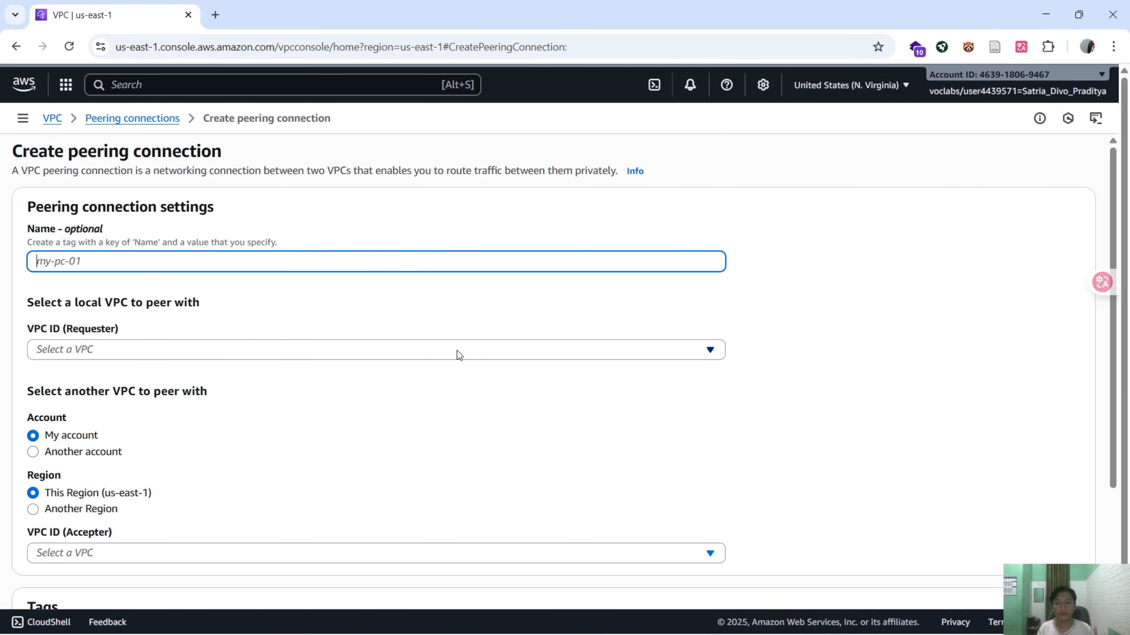
- Copy the name Lab-Peer from the lab instructions and enter it as the peering connection's name
key(alt+Tab)
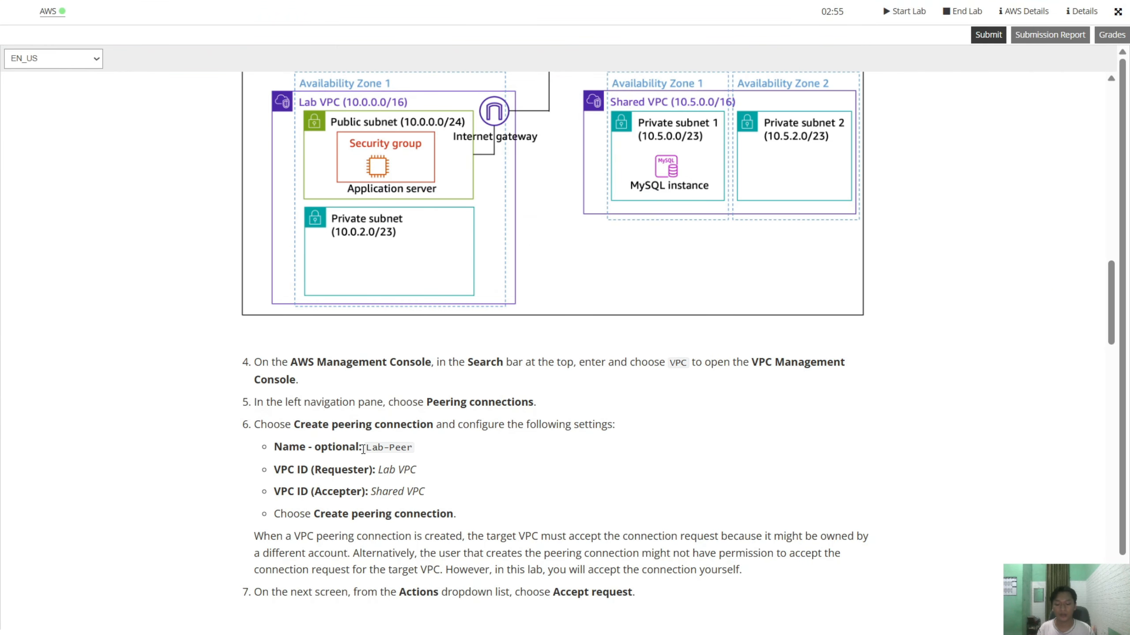
drag(363, 449, 412, 450)
key(ctrl+c)
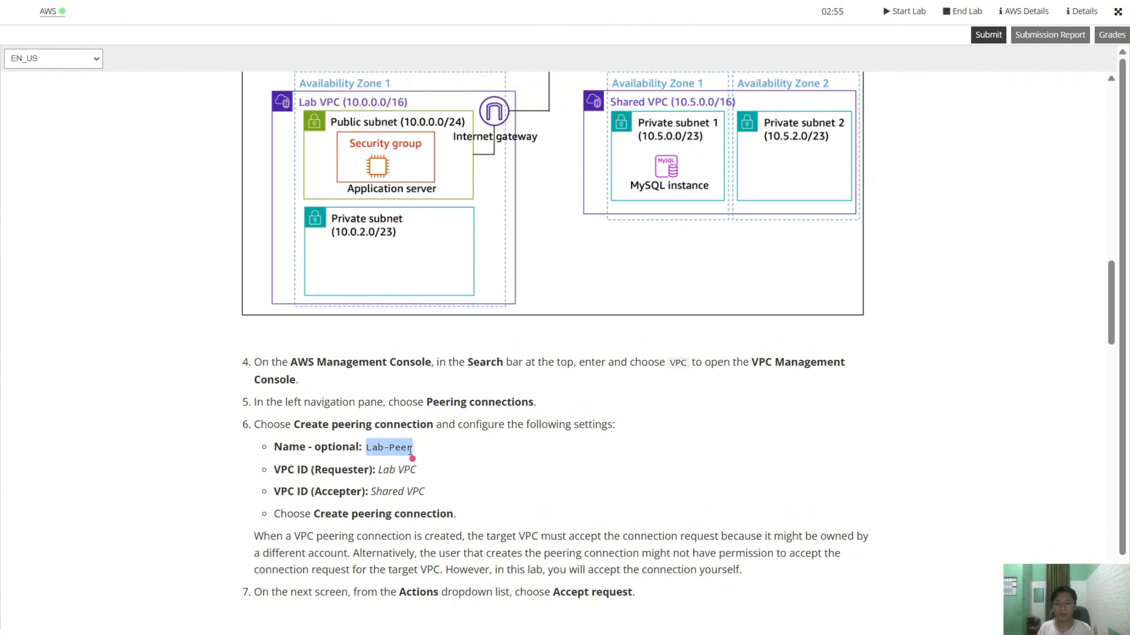
key(alt+Tab)
key(ctrl+v)
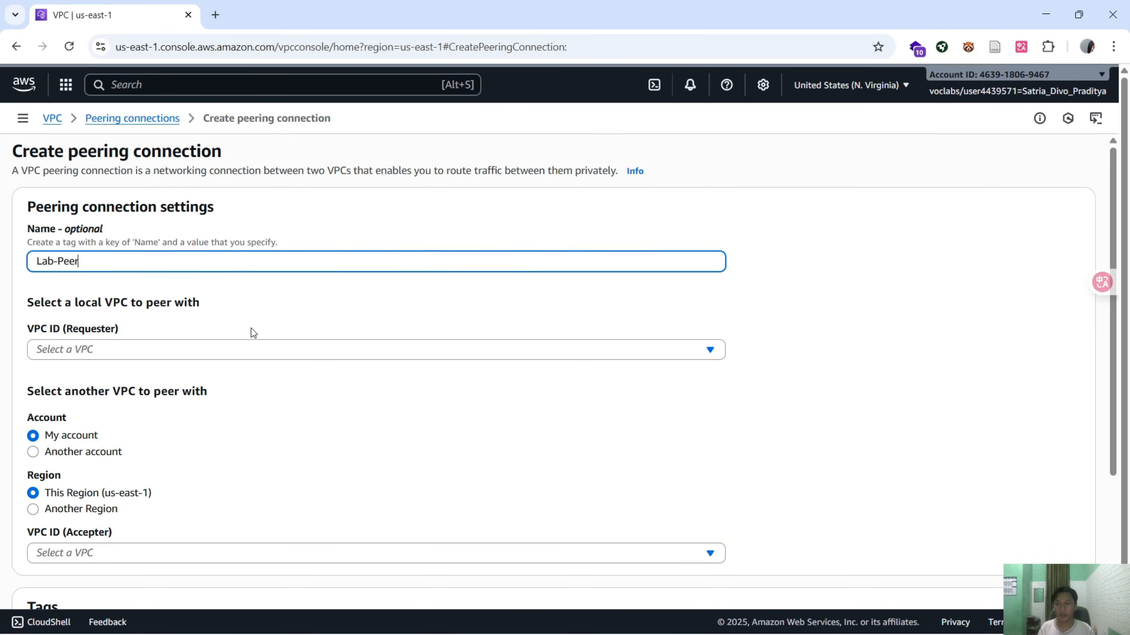
- Set the peering connection's requester VPC to Lab VPC and compare it with the lab instructions
click(238, 356)
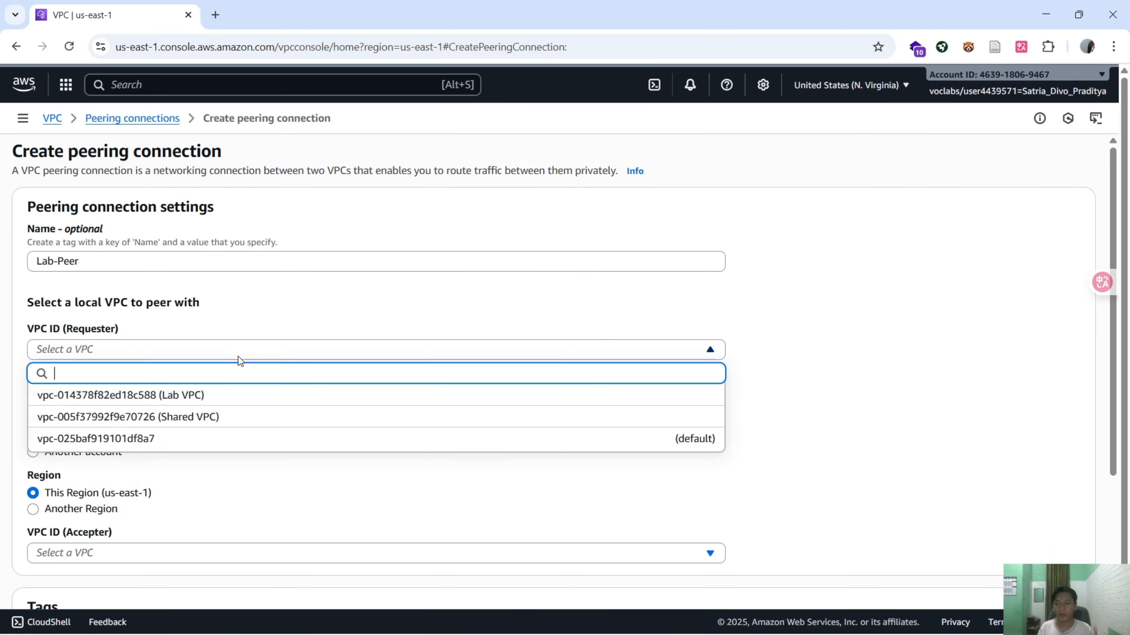
click(239, 400)
key(alt+Tab)
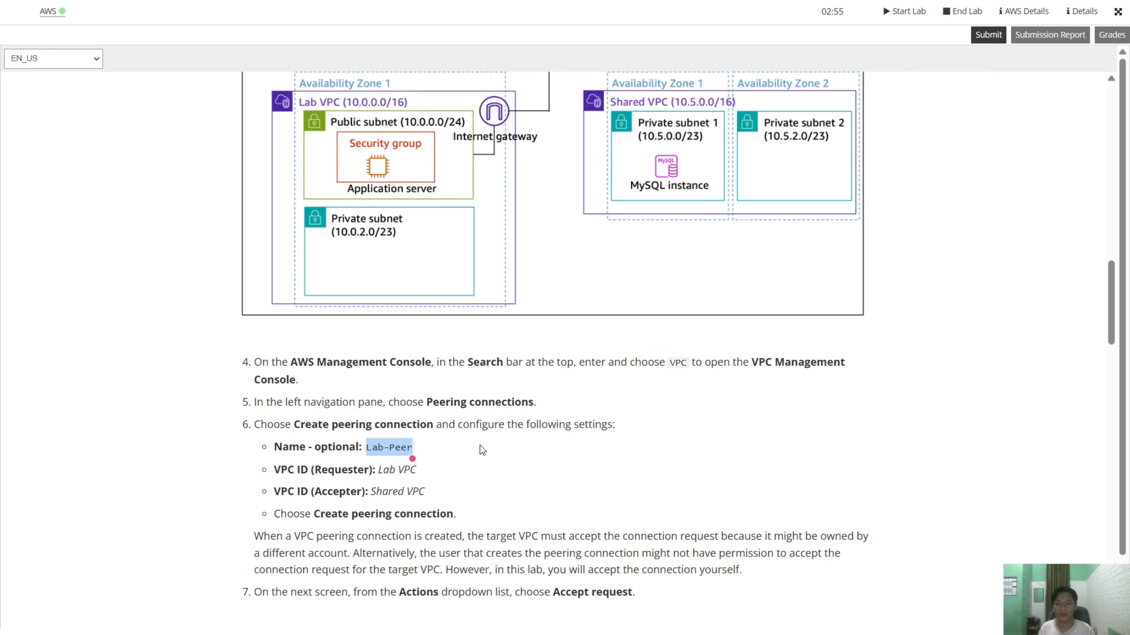
key(alt+Tab)
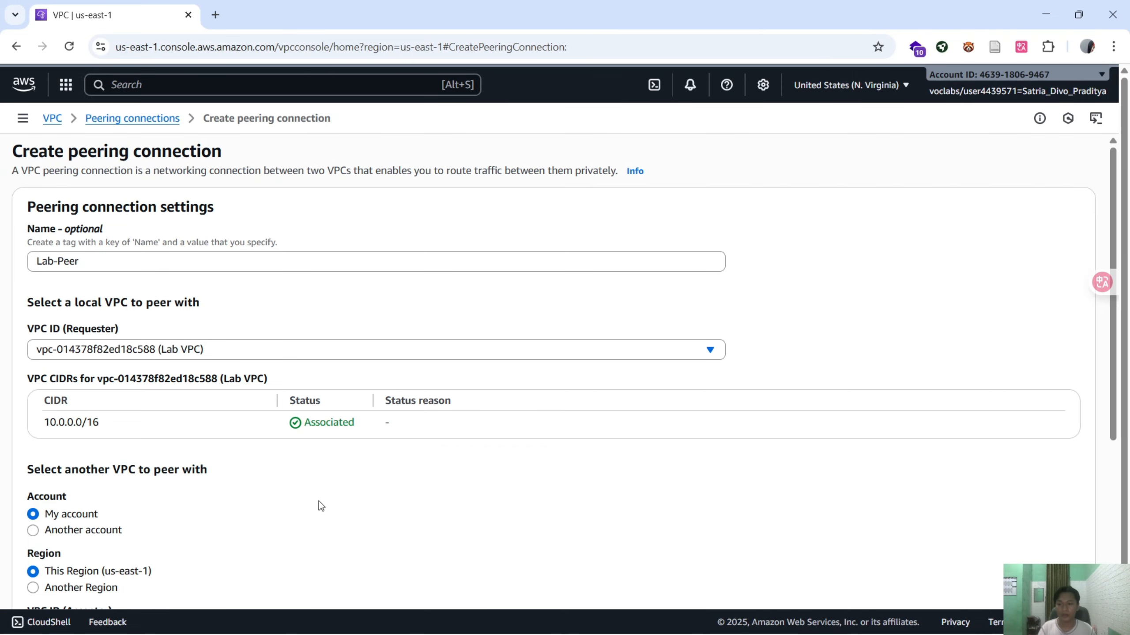
- Review the peering connection form against the lab instructions, rechecking the requester VPC options and keeping Lab VPC
scroll(319, 501, down, 5)
scroll(326, 465, up, 4)
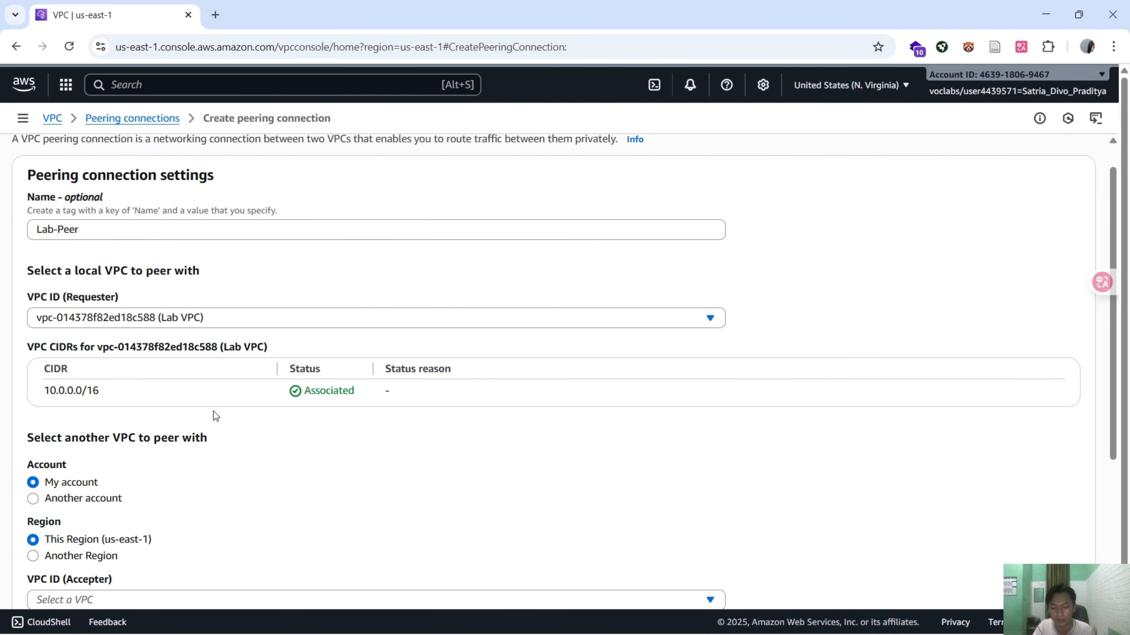
key(alt+Tab)
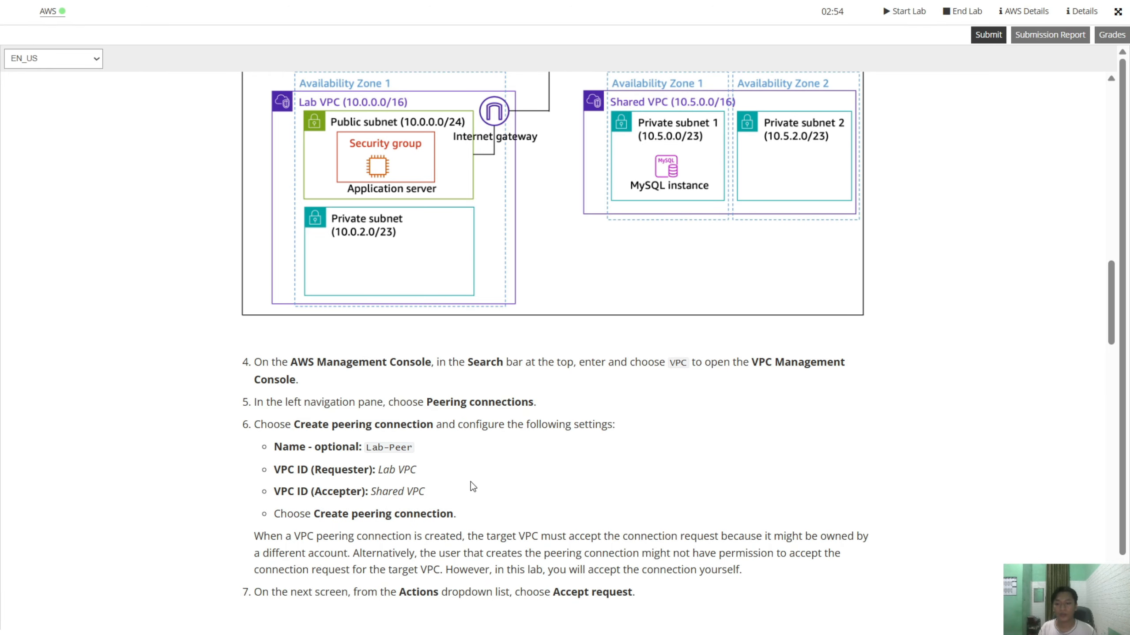
key(alt+Tab)
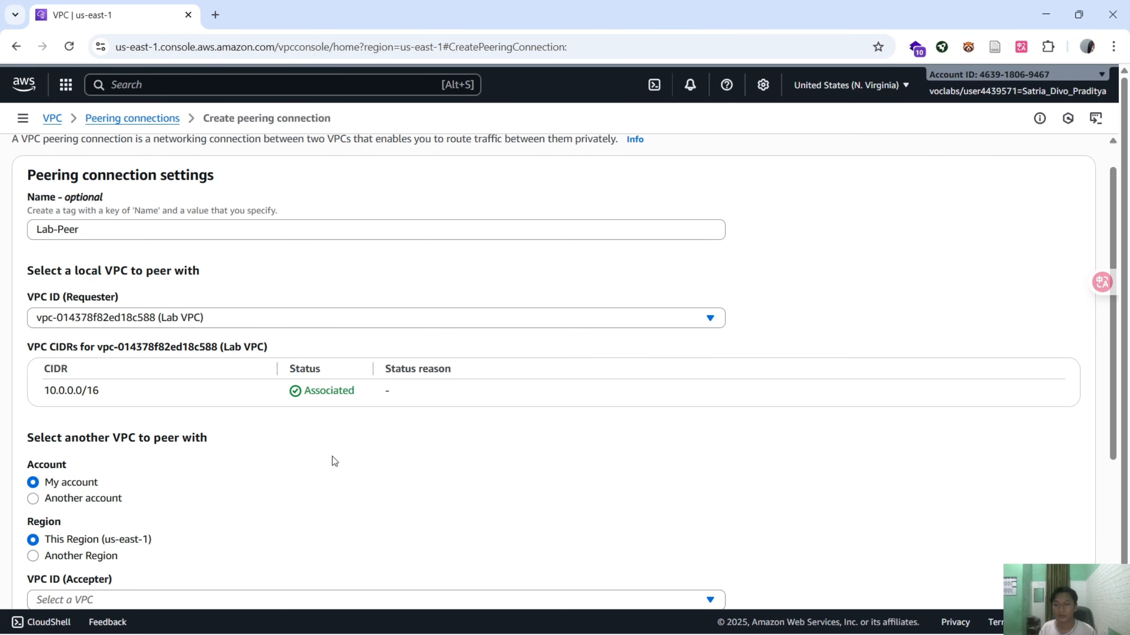
key(alt+Tab)
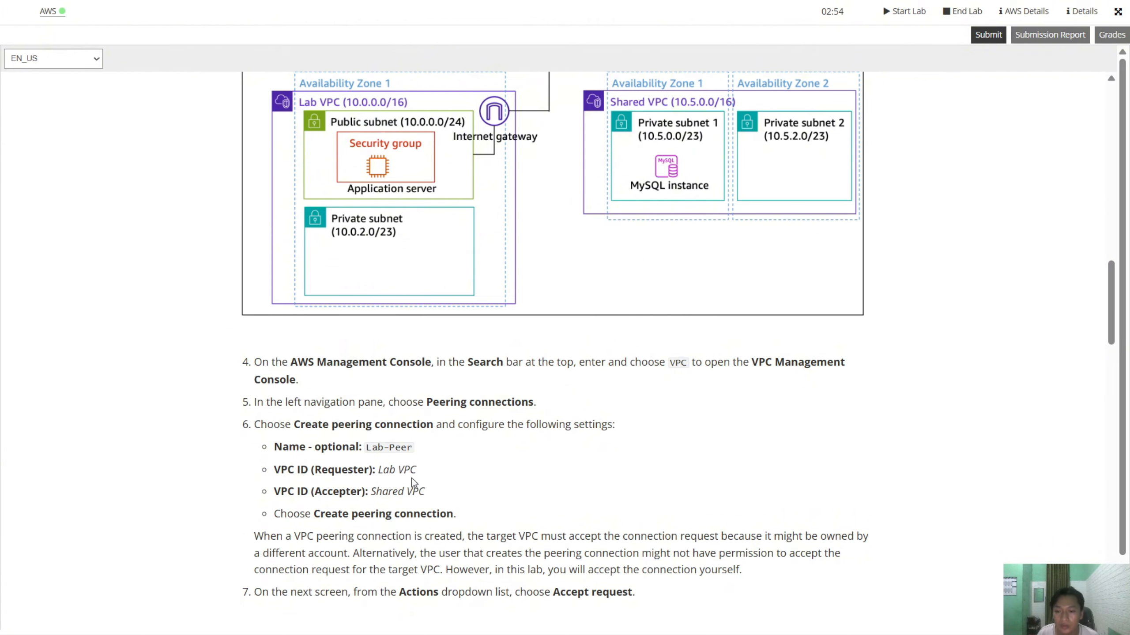
key(alt+Tab)
click(157, 318)
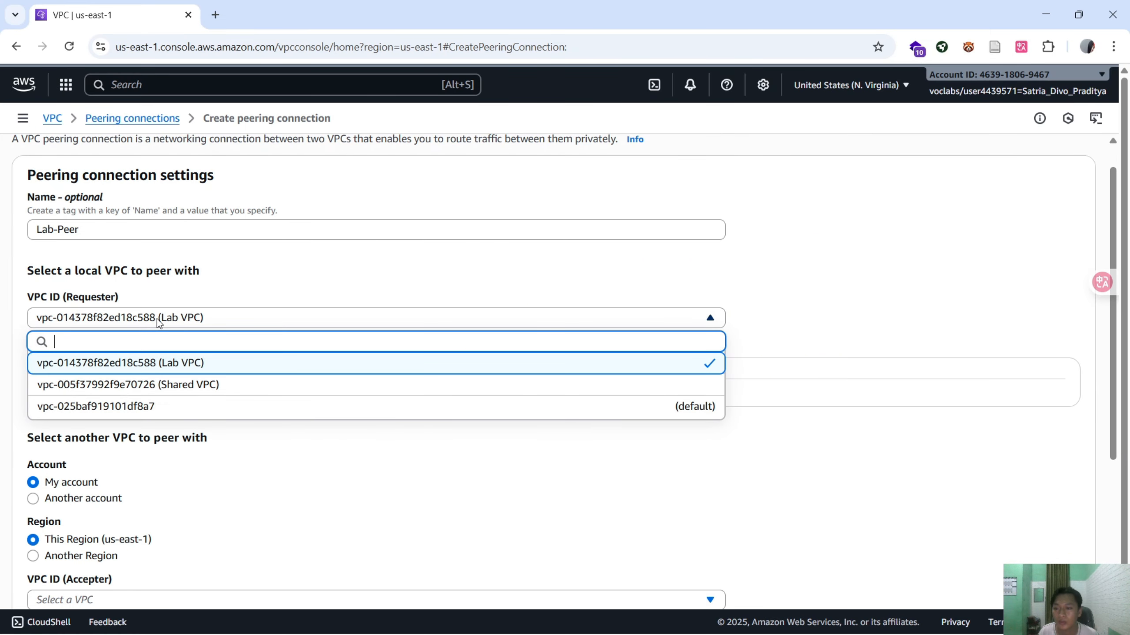
click(222, 364)
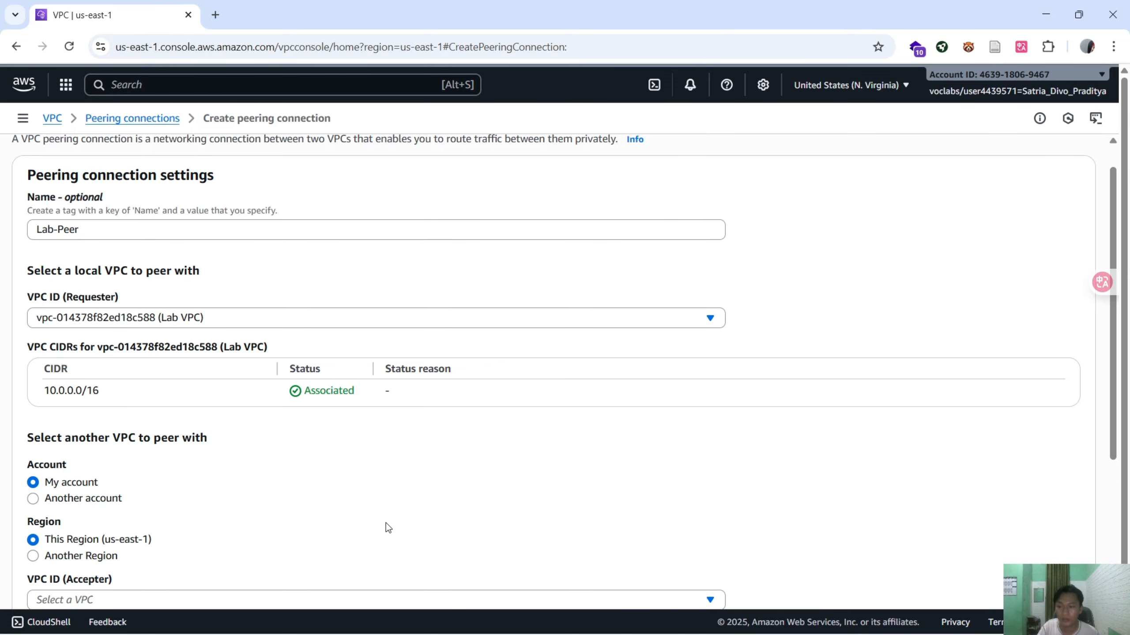
- Set the accepter VPC to Shared VPC as the lab instructions require and create the Lab-Peer peering connection
scroll(386, 523, down, 3)
key(alt+Tab)
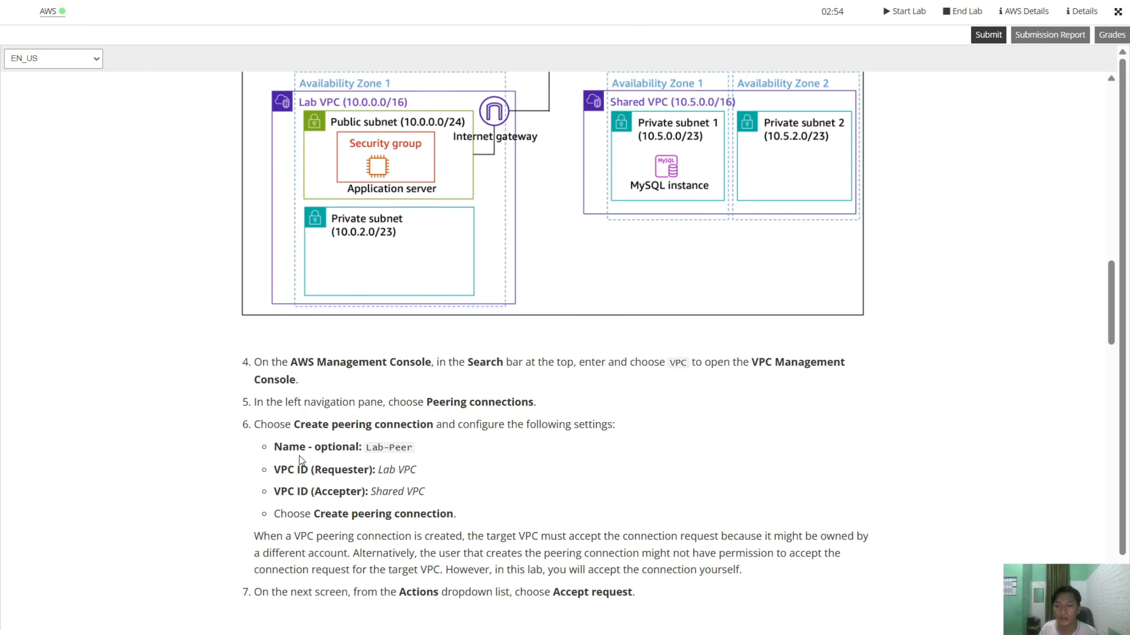
key(alt+Tab)
click(301, 456)
click(283, 518)
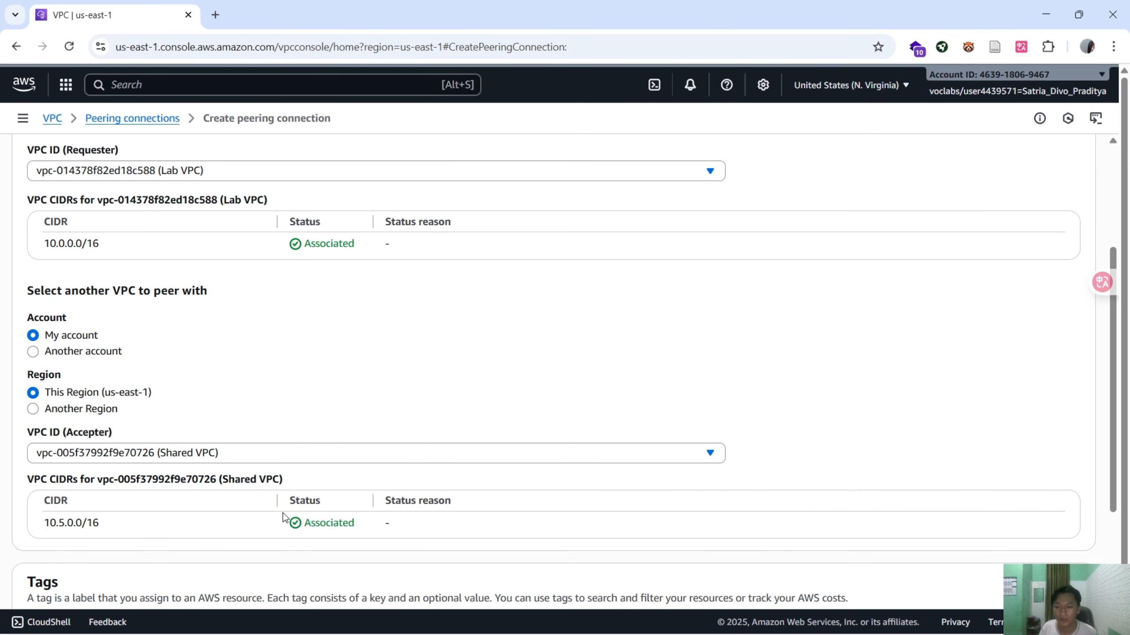
scroll(402, 468, down, 3)
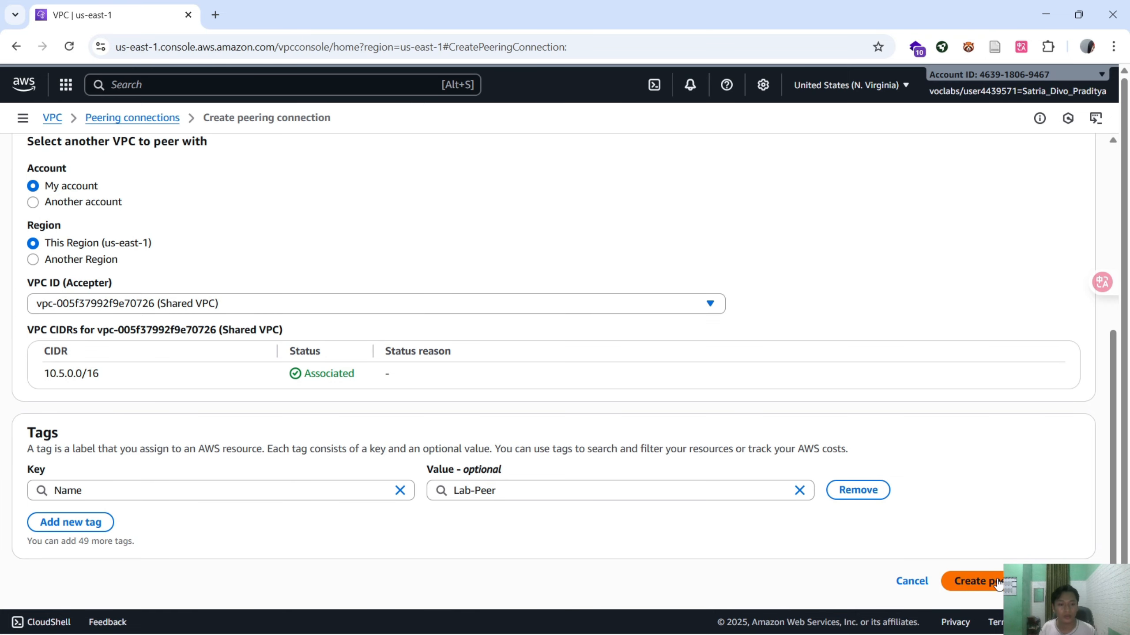
click(981, 581)
- Check the next lab instruction, and accept the pending Lab-Peer peering connection request
key(alt+Tab)
scroll(512, 479, down, 2)
scroll(507, 485, down, 3)
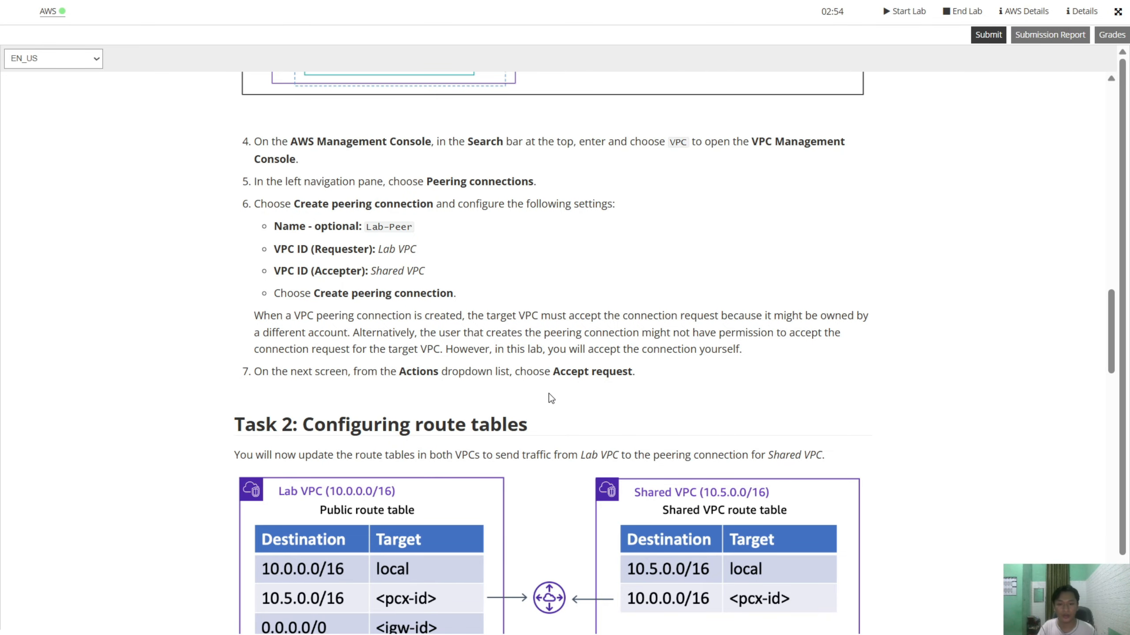
key(alt+Tab)
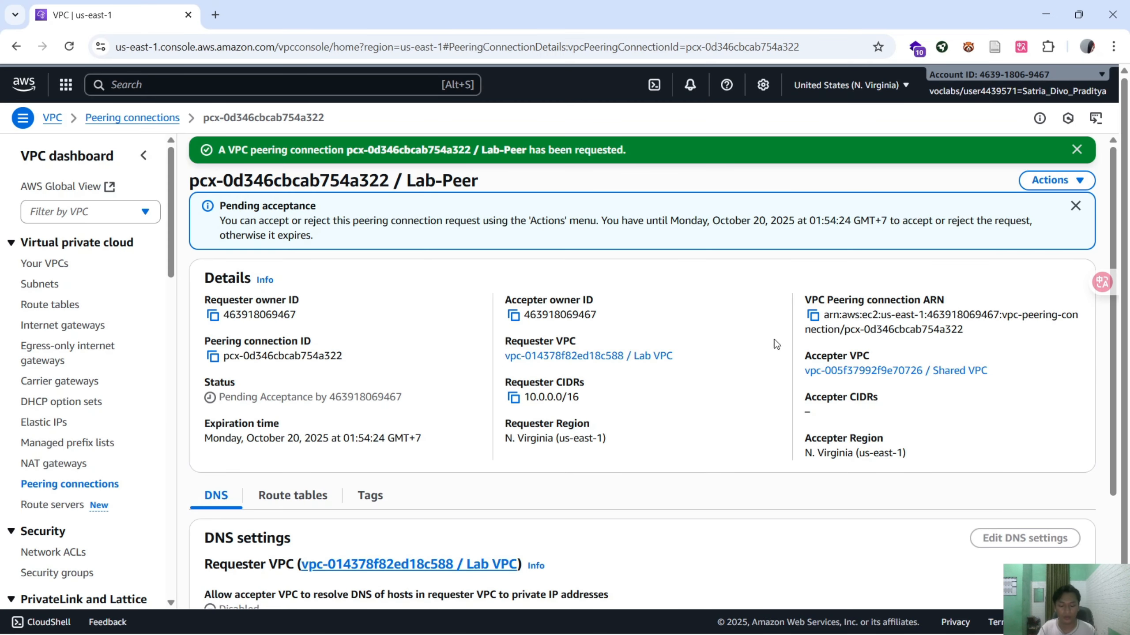
click(1076, 180)
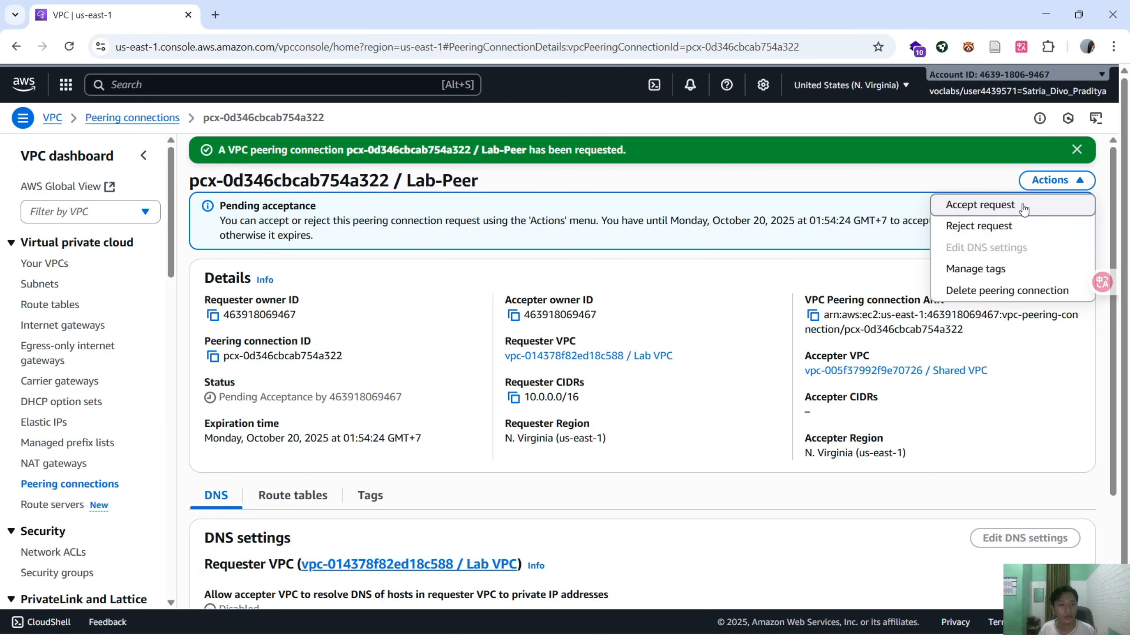
click(980, 205)
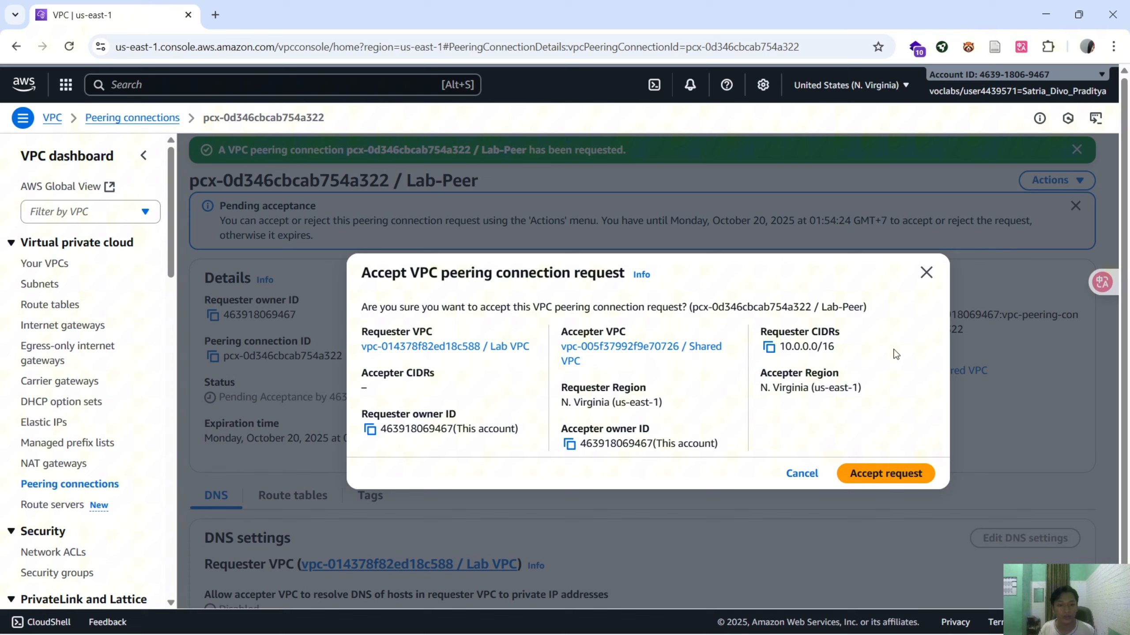
click(886, 482)
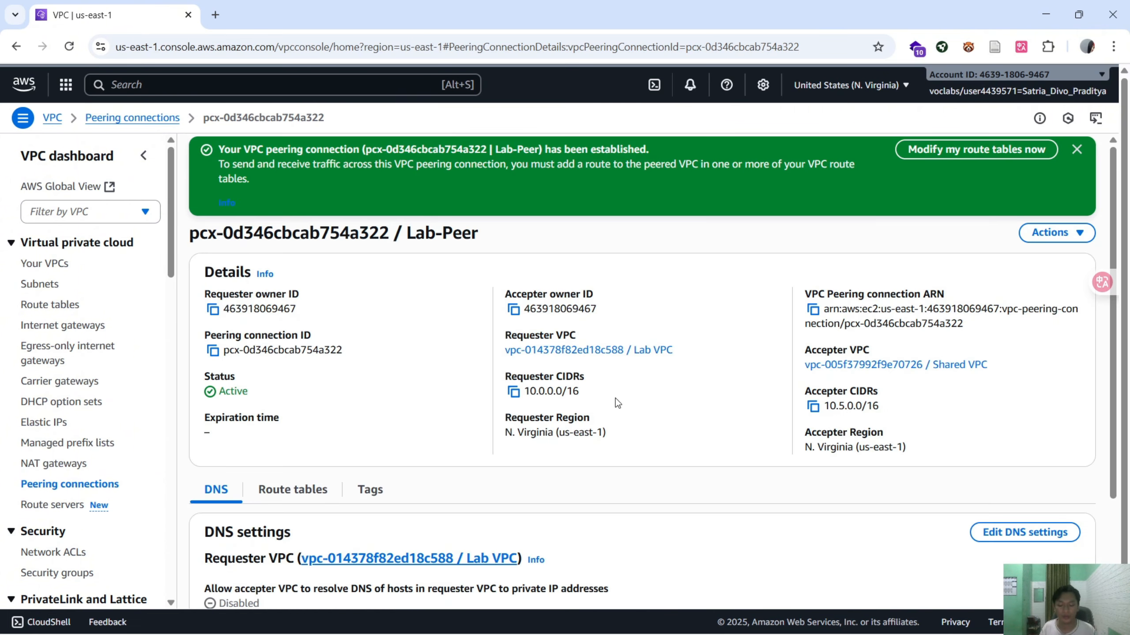
- Read the Task 2 lab instructions on configuring route tables and open the VPC console's list of route tables
key(alt+Tab)
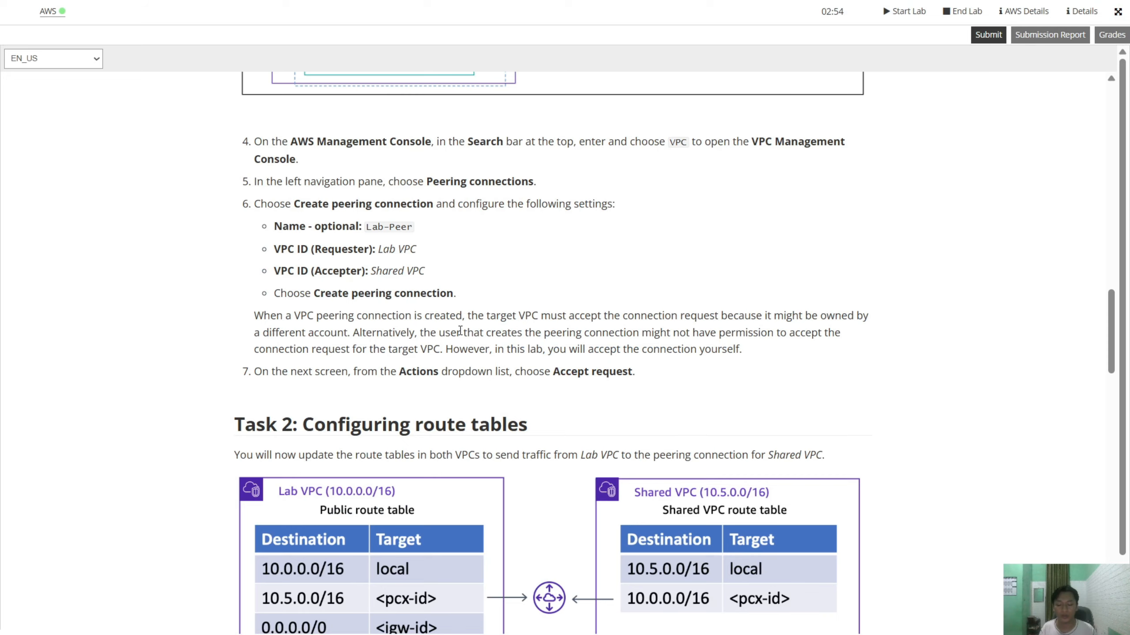
scroll(461, 345, down, 5)
scroll(459, 344, down, 3)
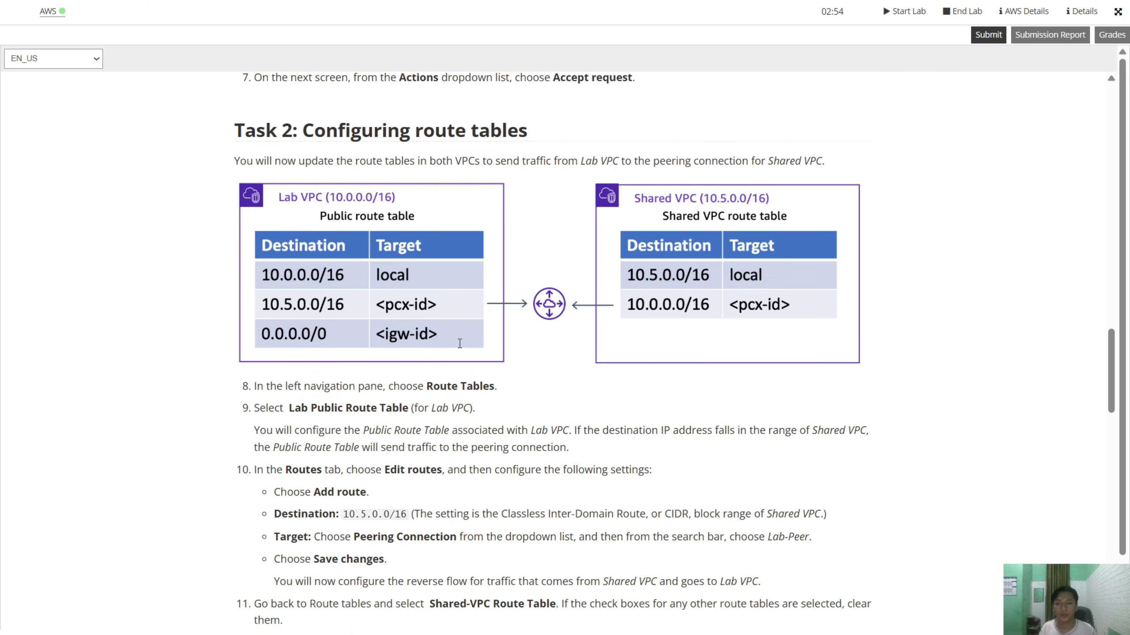
key(alt+Tab)
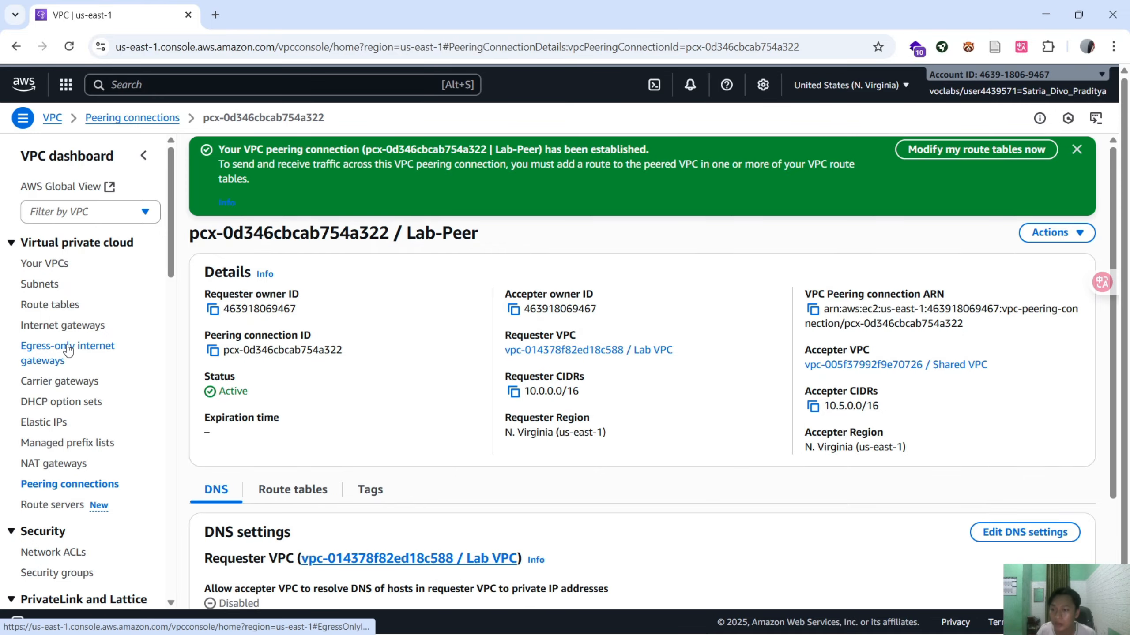
scroll(62, 356, down, 3)
key(alt+Tab)
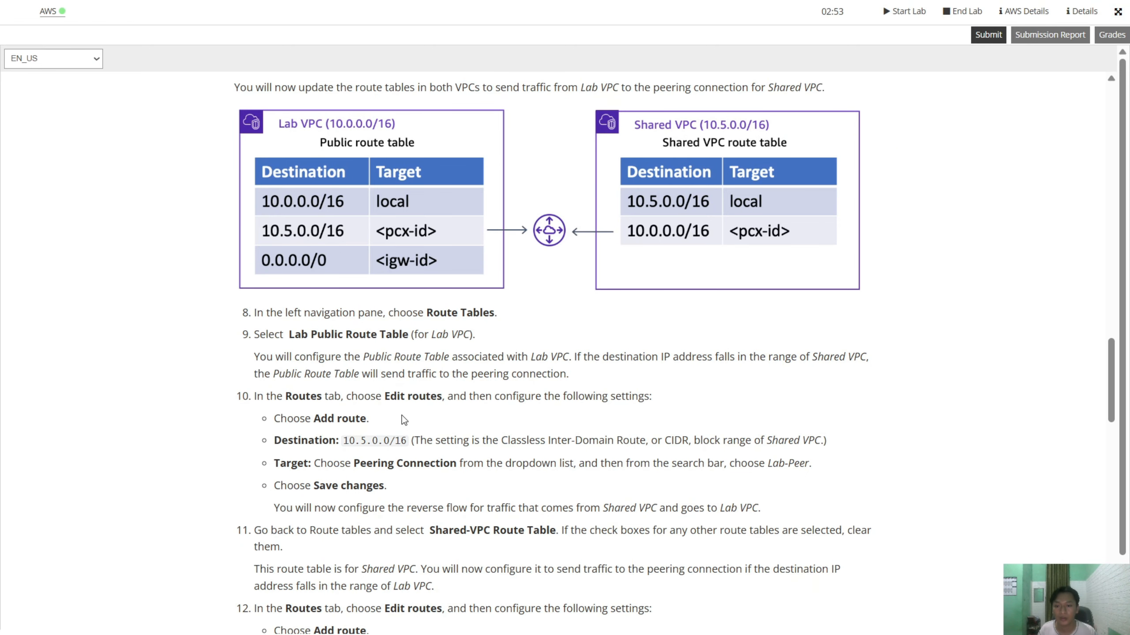
key(alt+Tab)
scroll(61, 309, up, 3)
click(61, 307)
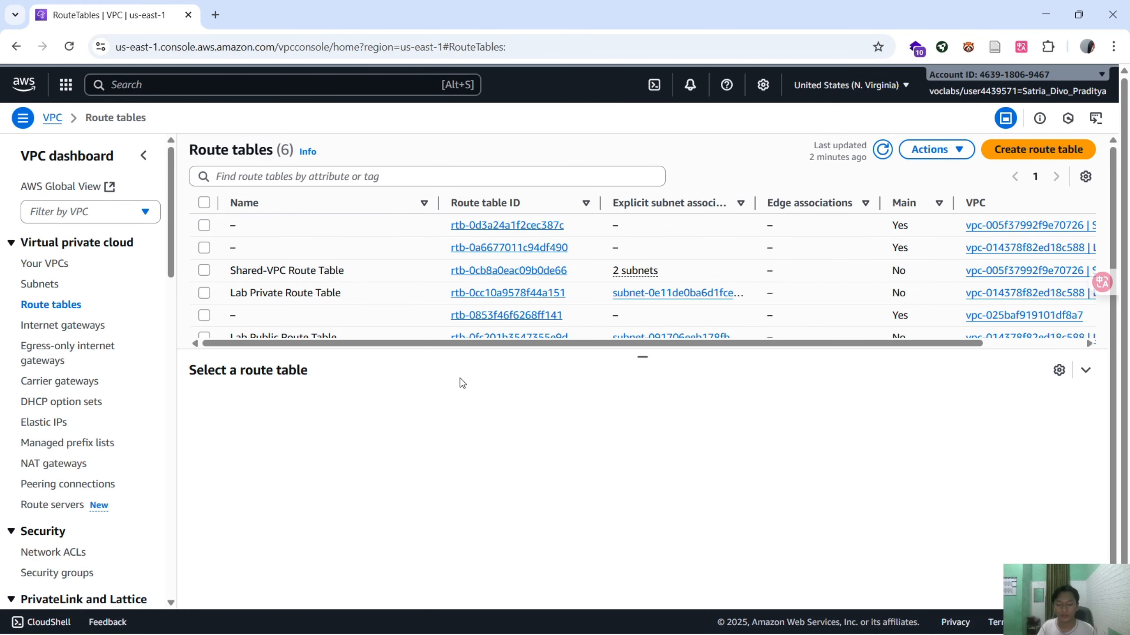
- Check the lab instructions for which route table to configure, and open the Lab Public Route Table in the VPC console
key(alt+Tab)
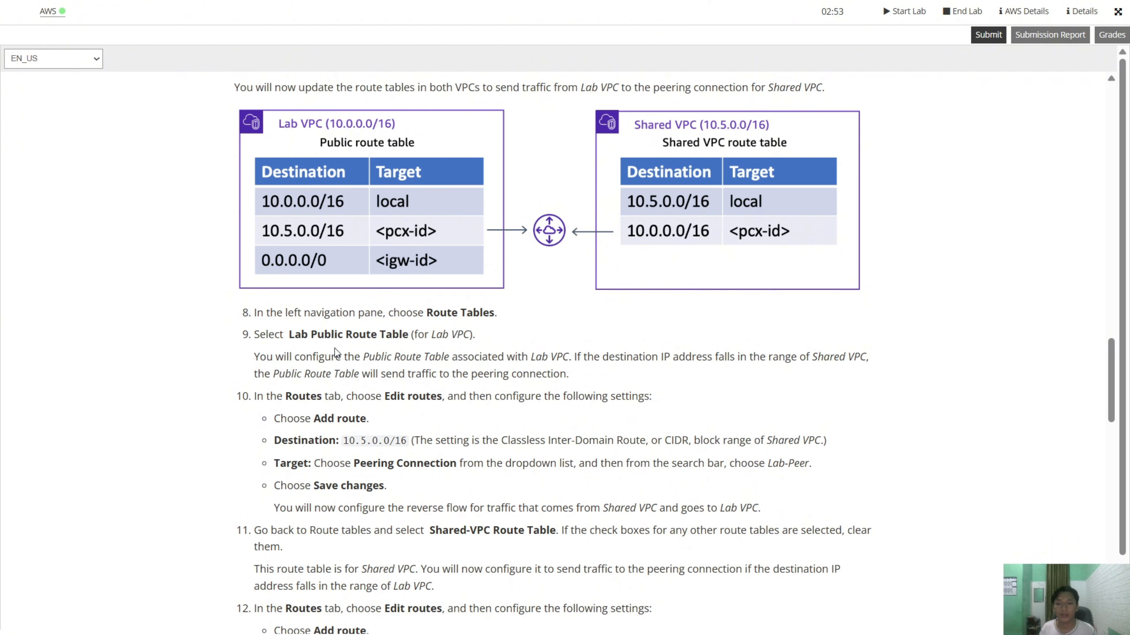
key(alt+Tab)
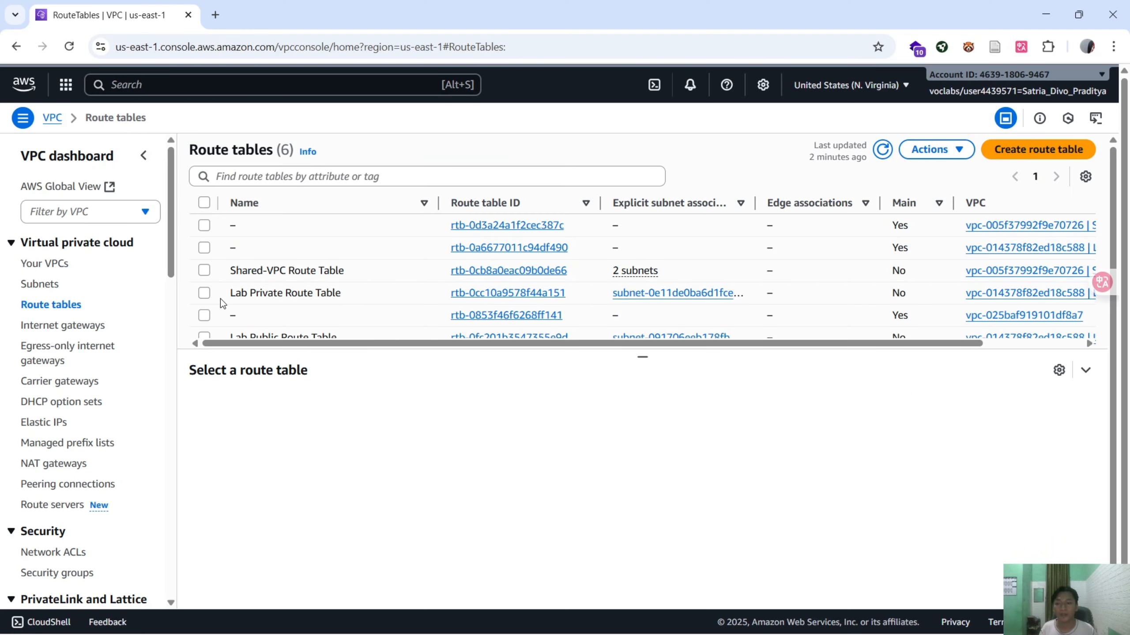
scroll(241, 314, down, 1)
key(alt+Tab)
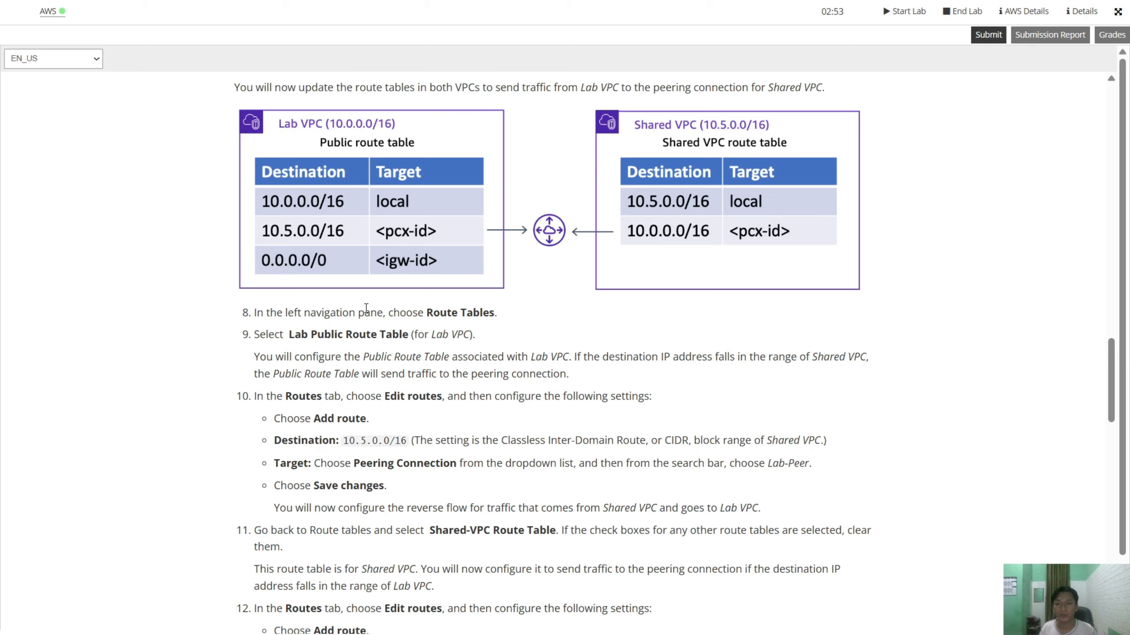
key(alt+Tab)
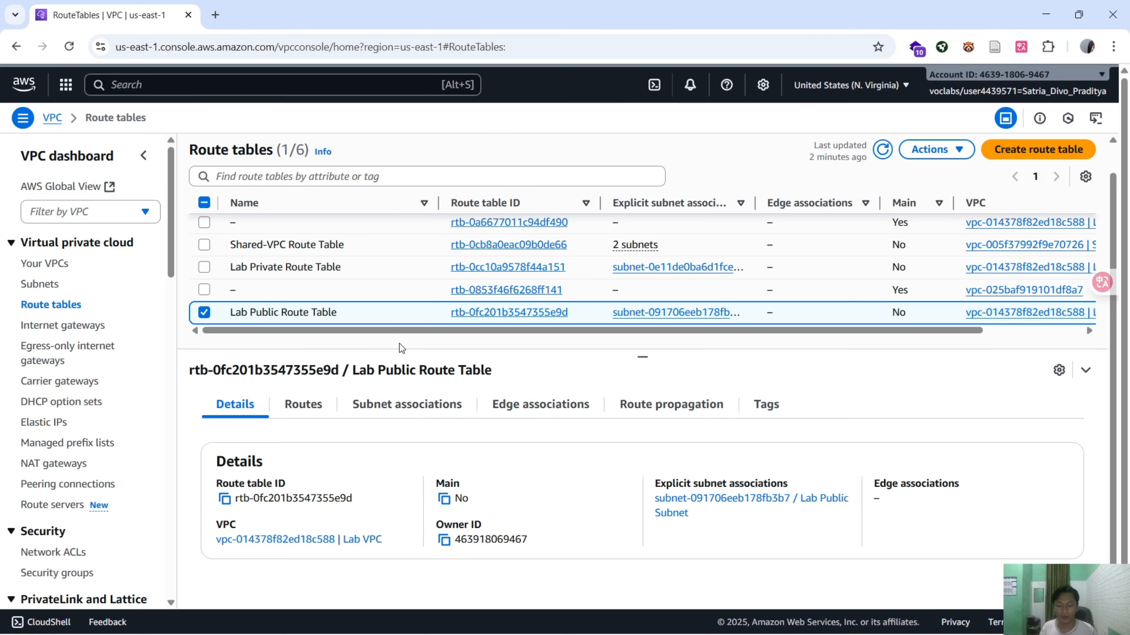
click(505, 313)
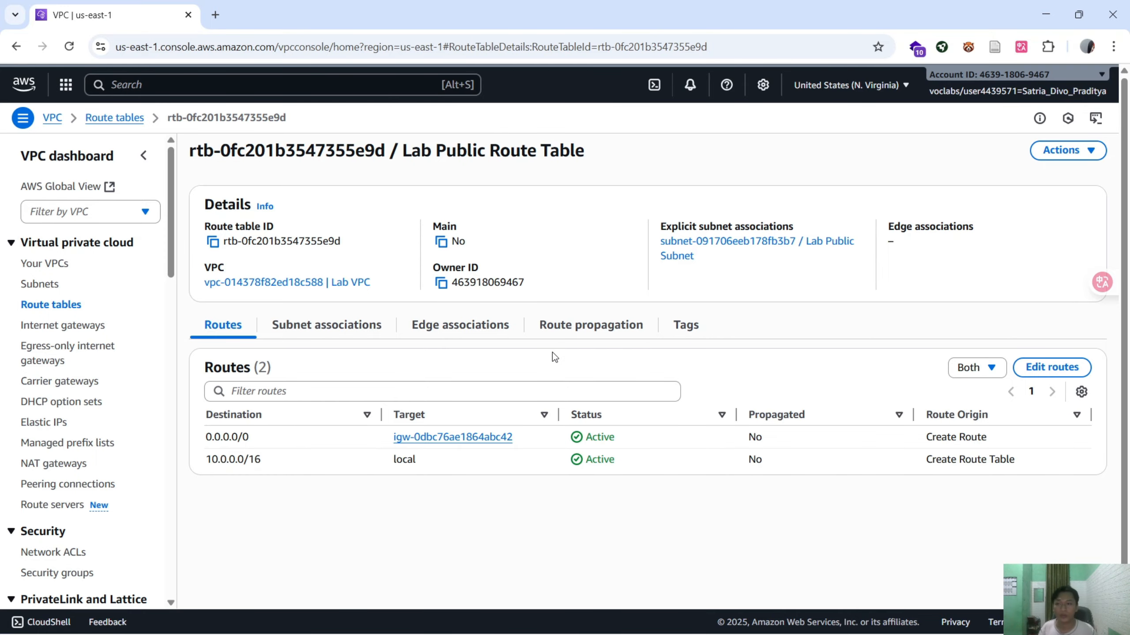
- Add a route to the Lab Public Route Table with the destination 10.5.0.0/16 copied from the lab instructions
key(alt+Tab)
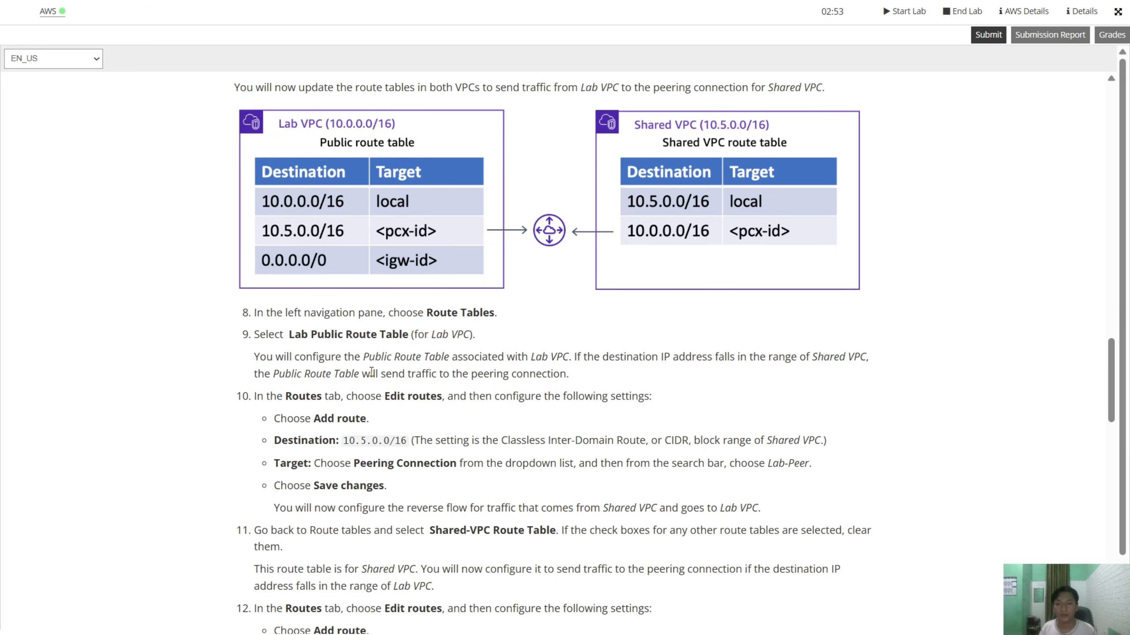
key(alt+Tab)
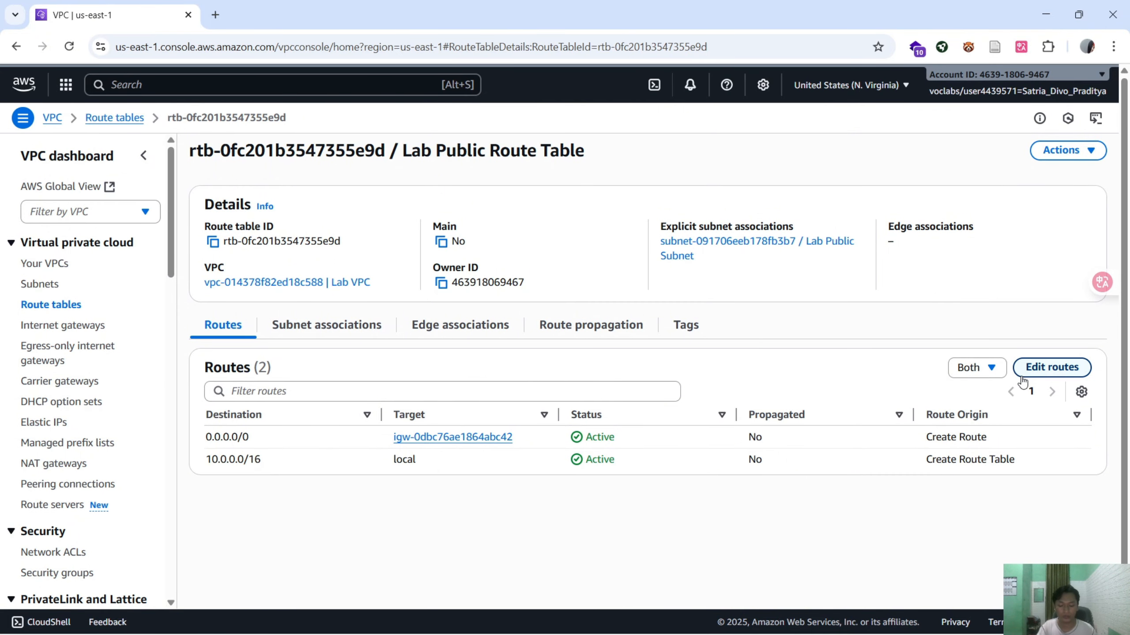
click(1068, 368)
key(alt+Tab)
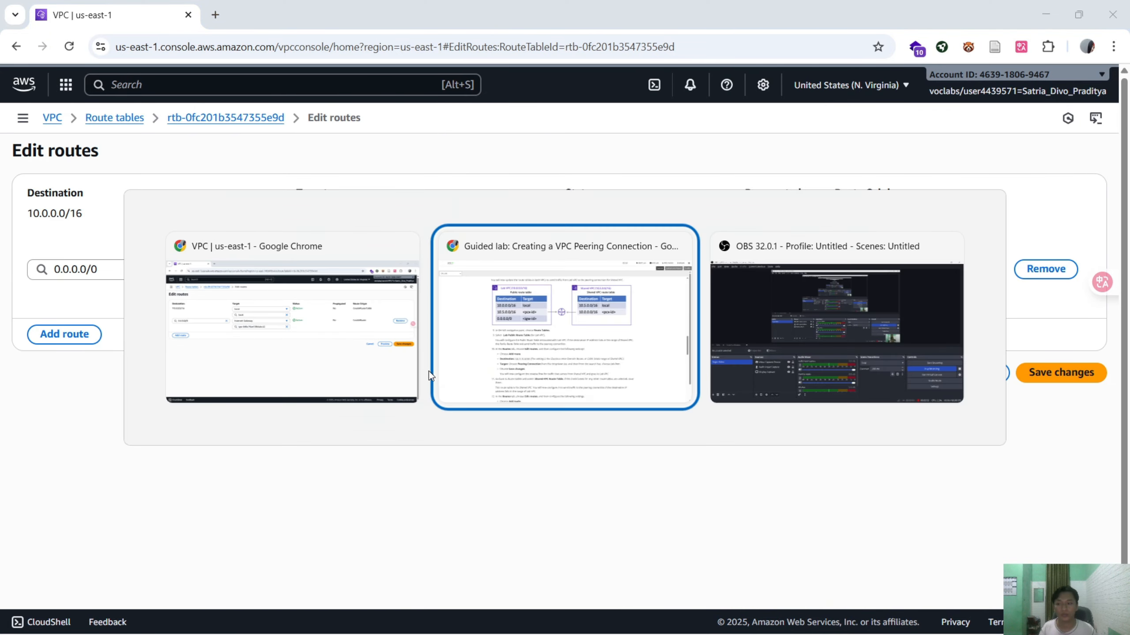
drag(347, 439, 405, 445)
key(ctrl+c)
key(alt+Tab)
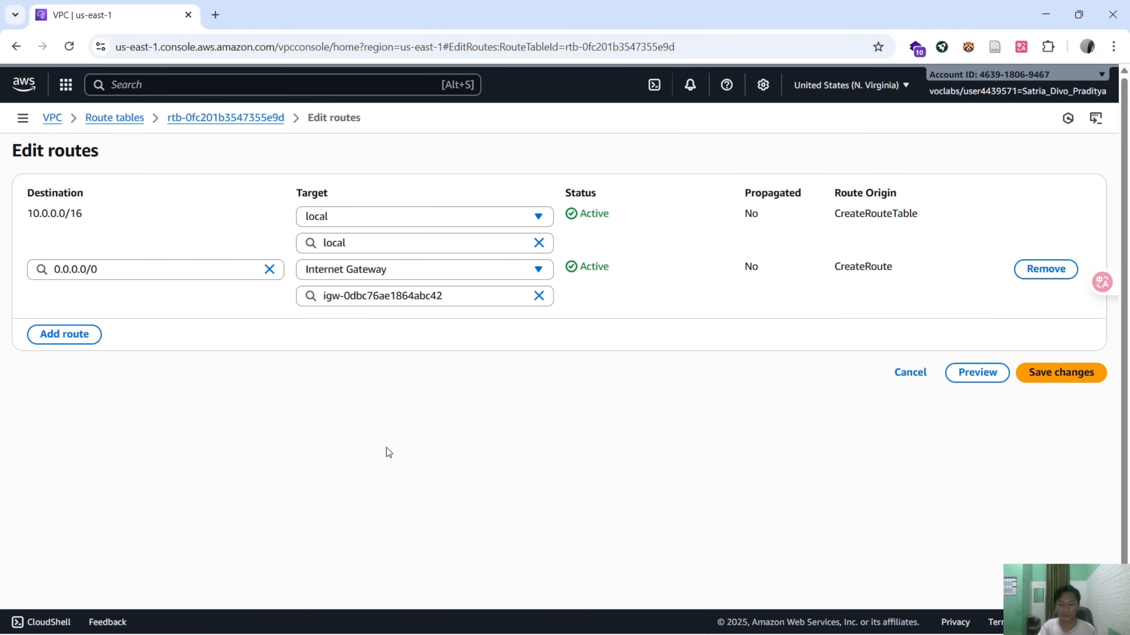
click(41, 339)
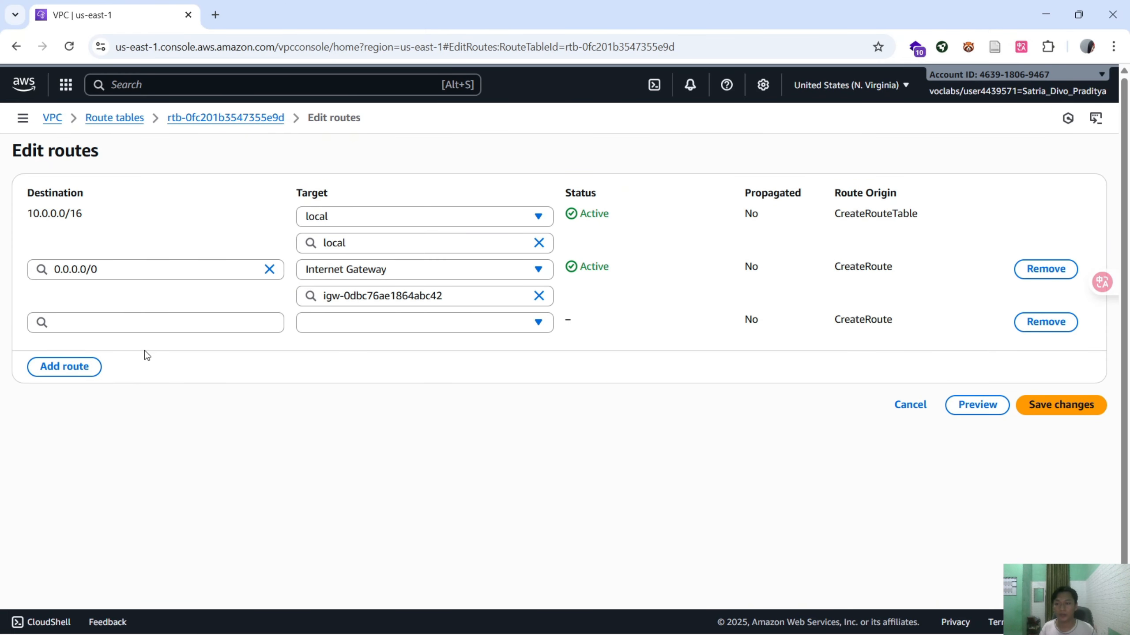
click(151, 324)
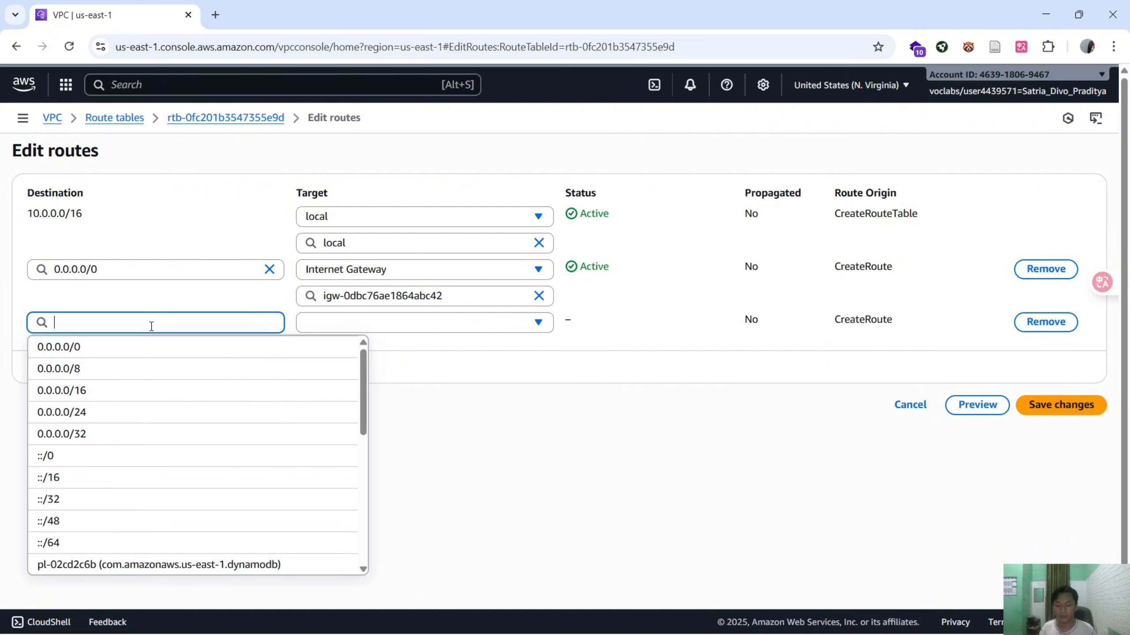
key(ctrl+v)
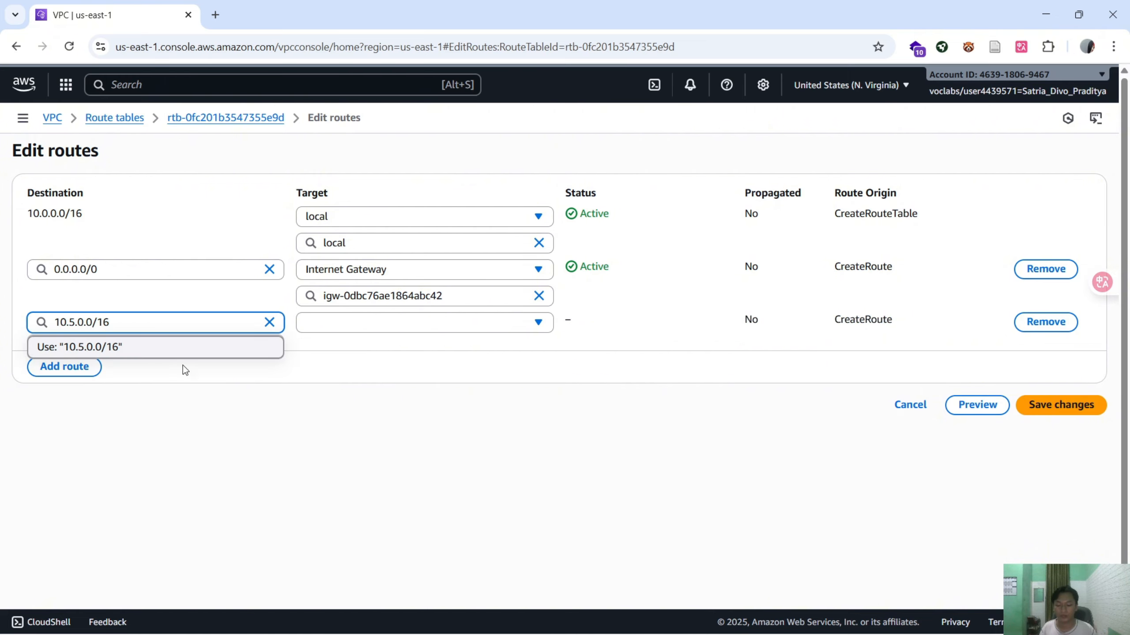
click(272, 400)
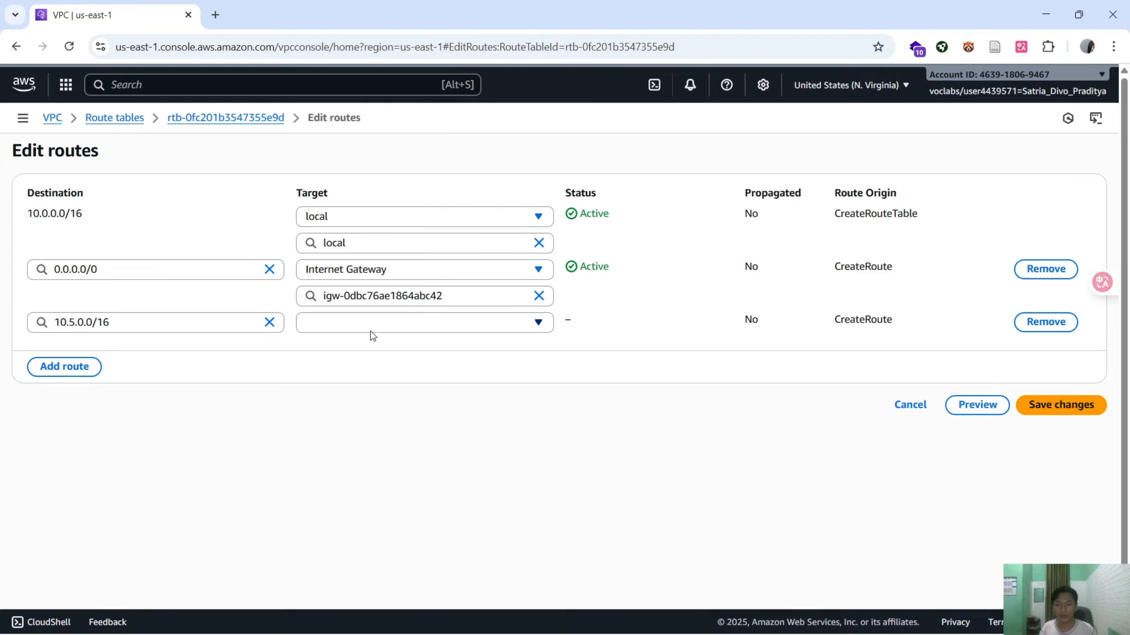
- Set the 10.5.0.0/16 route's target to the Lab-Peer peering connection, checking the lab instructions, and save the route changes
click(378, 322)
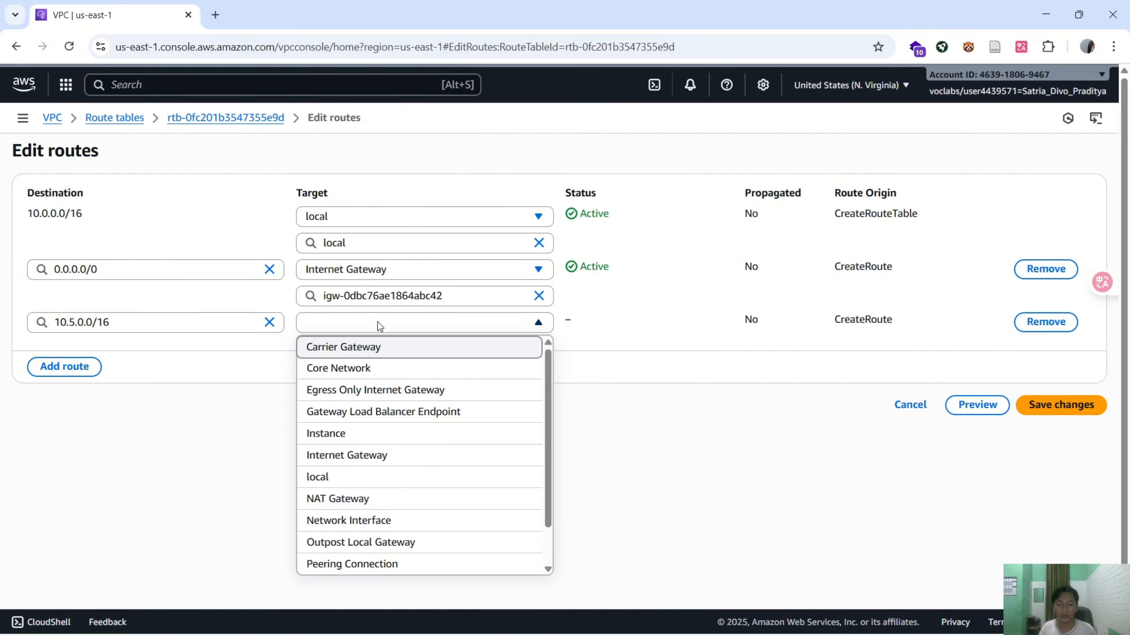
key(alt+Tab)
key(alt+Tab)
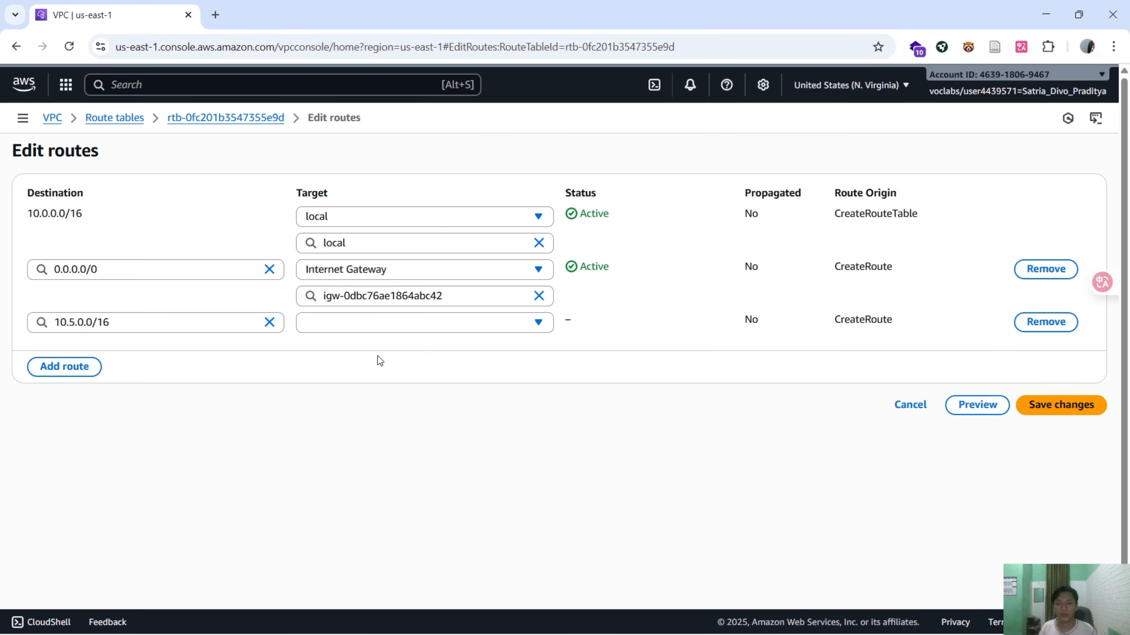
click(383, 325)
key(p)
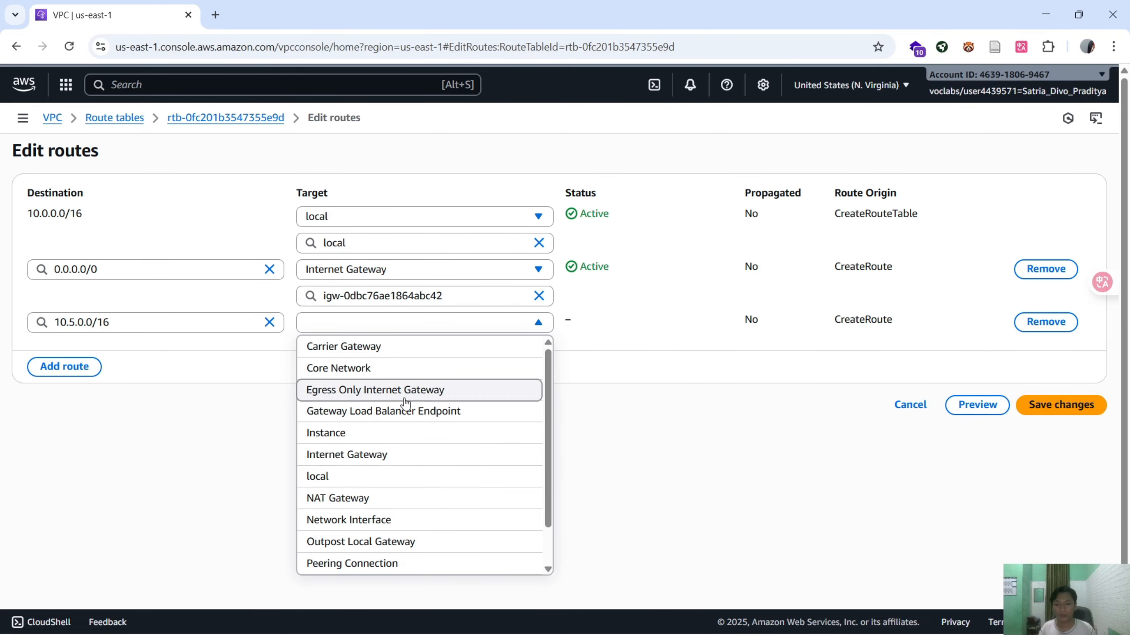
click(393, 563)
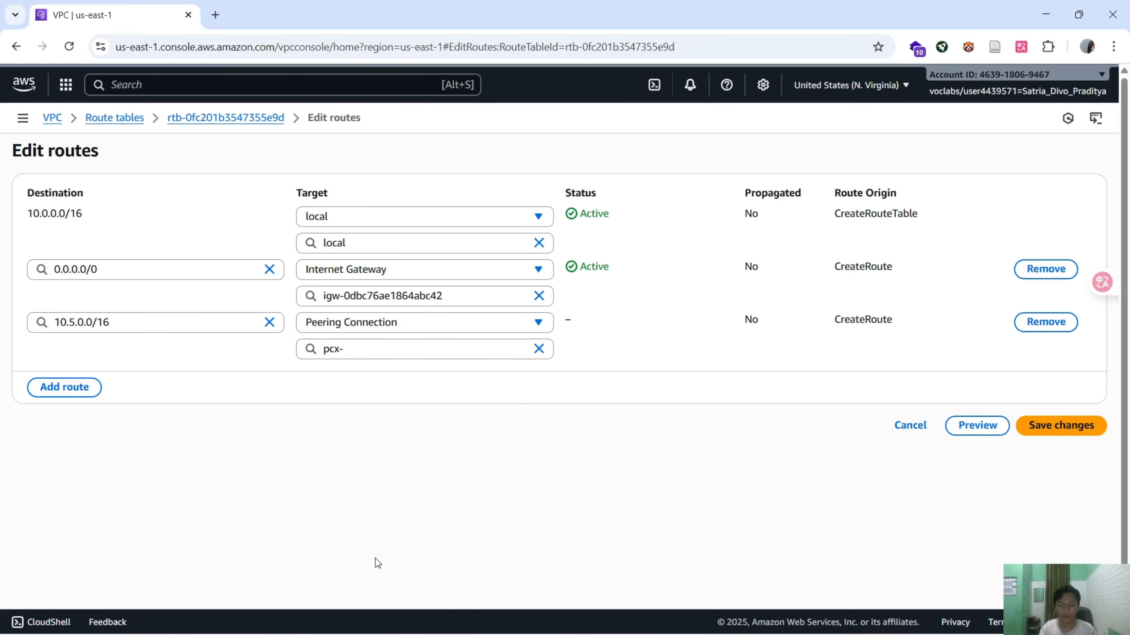
click(372, 350)
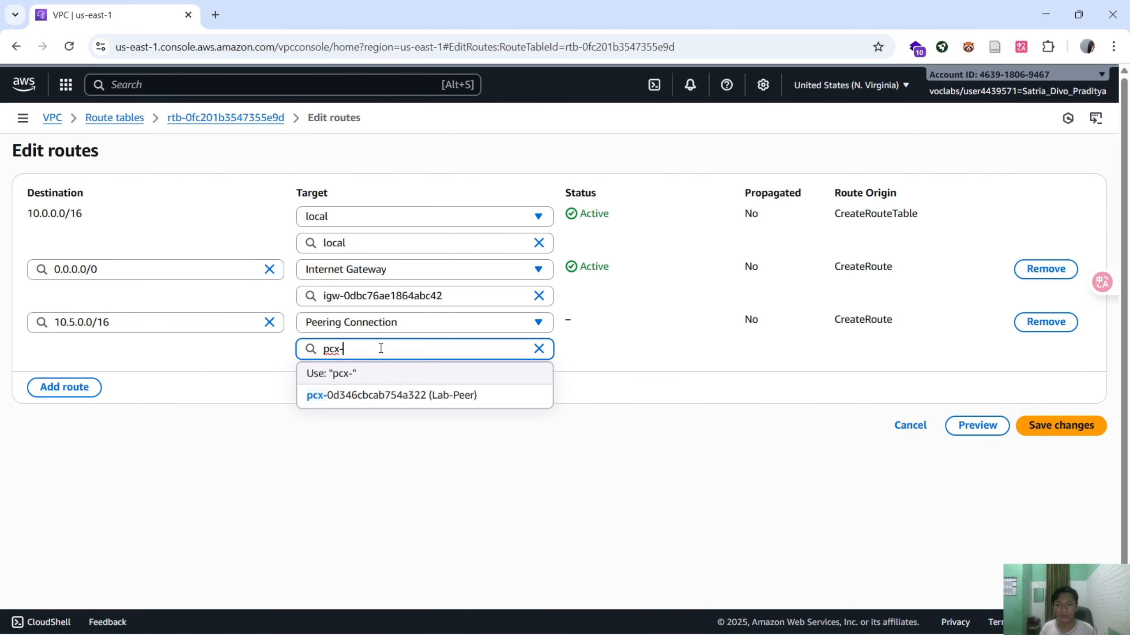
click(412, 409)
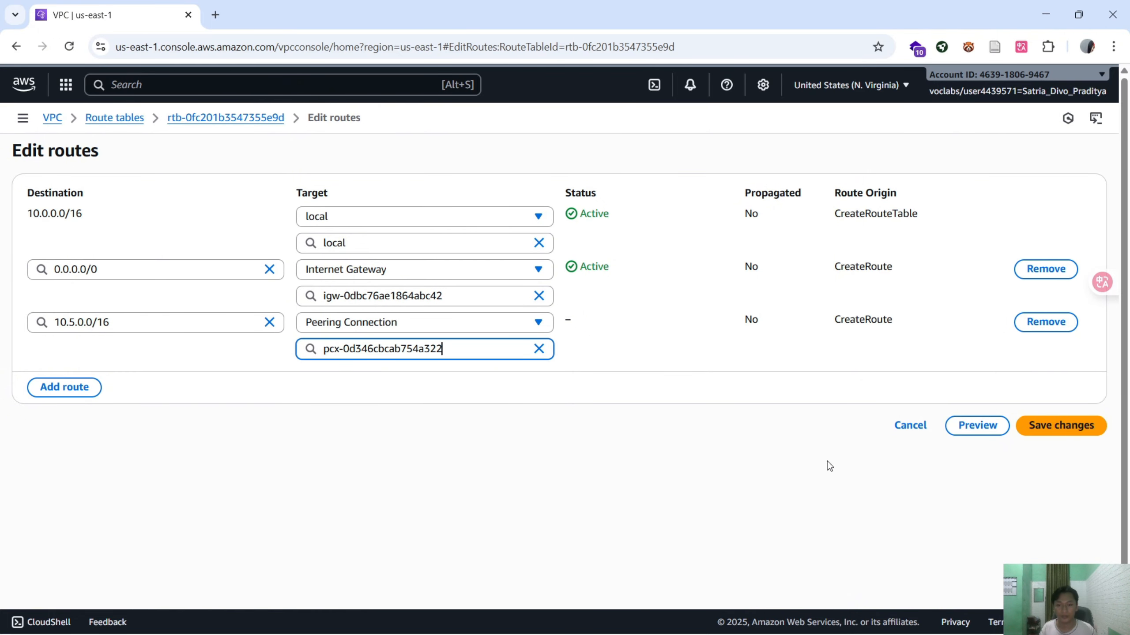
click(1061, 428)
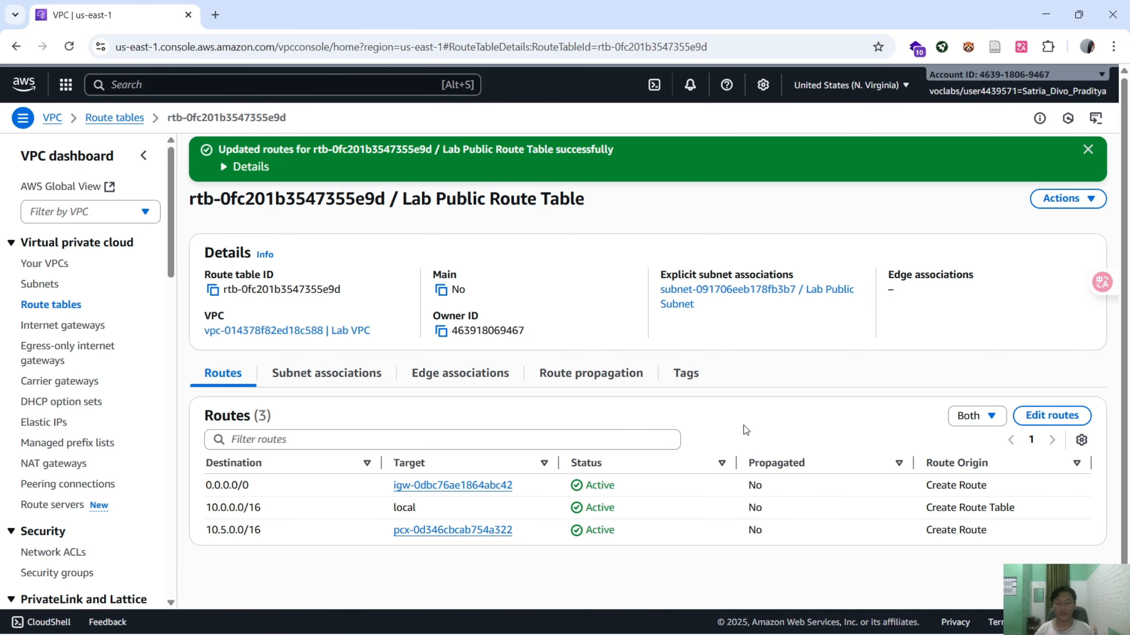
- Return to the route tables list, select only Shared-VPC Route Table, and open its routes for editing
click(115, 117)
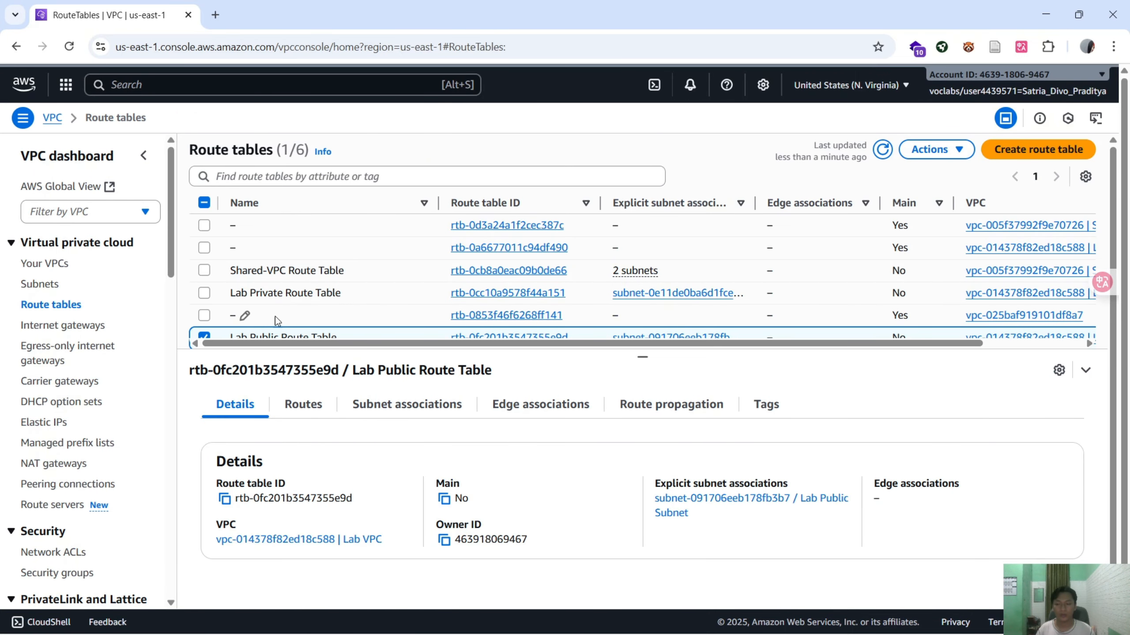
scroll(219, 309, down, 1)
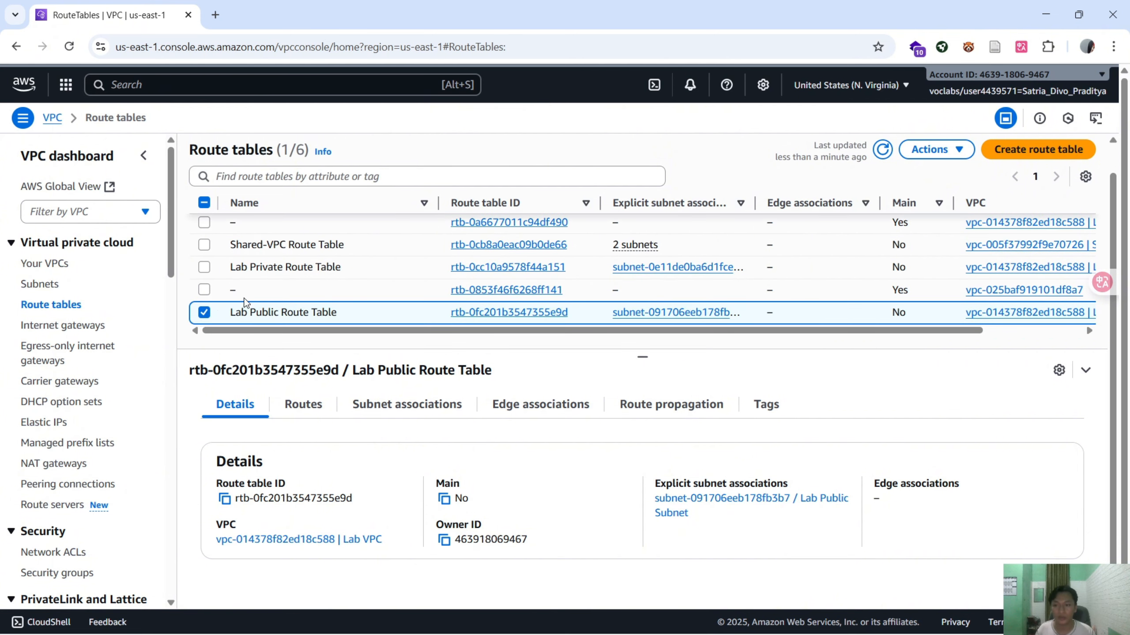
click(205, 312)
click(204, 246)
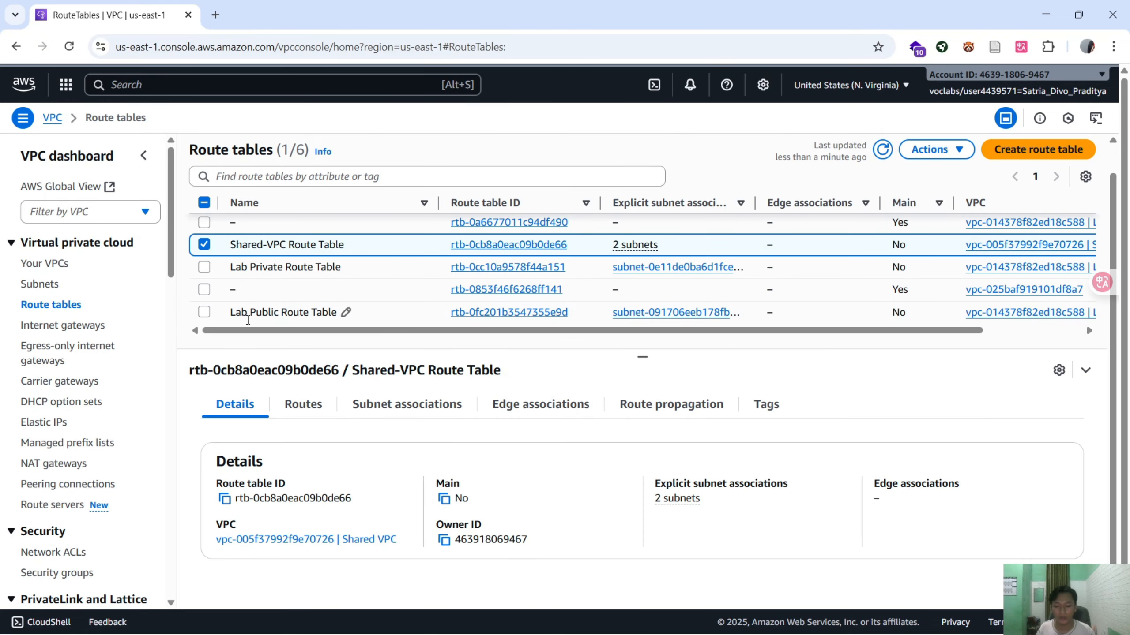
click(298, 410)
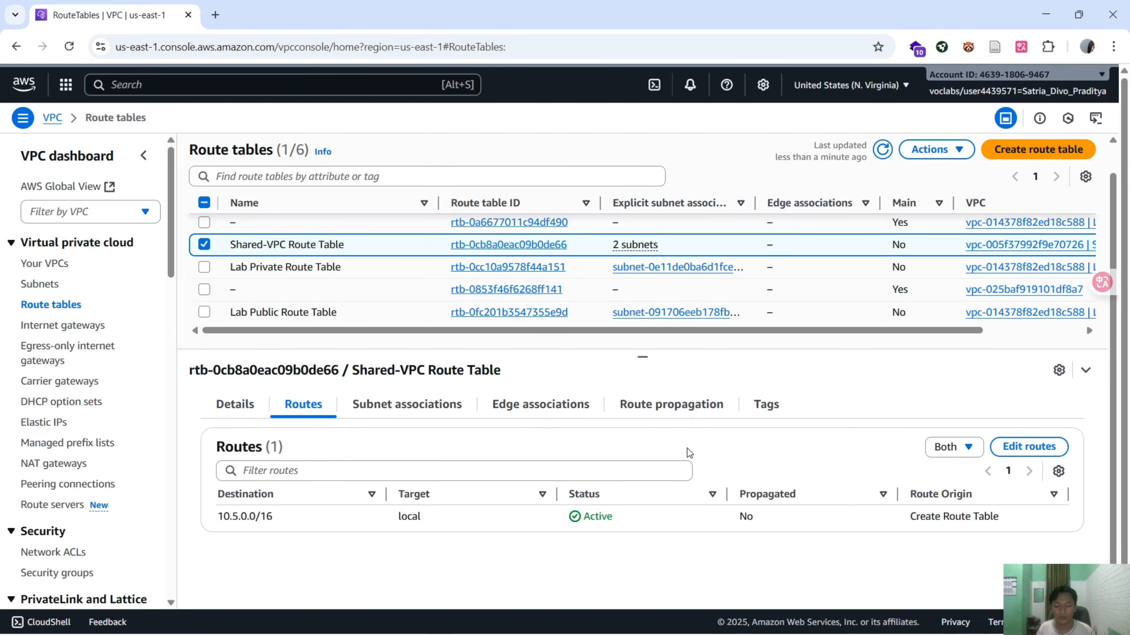
click(1029, 446)
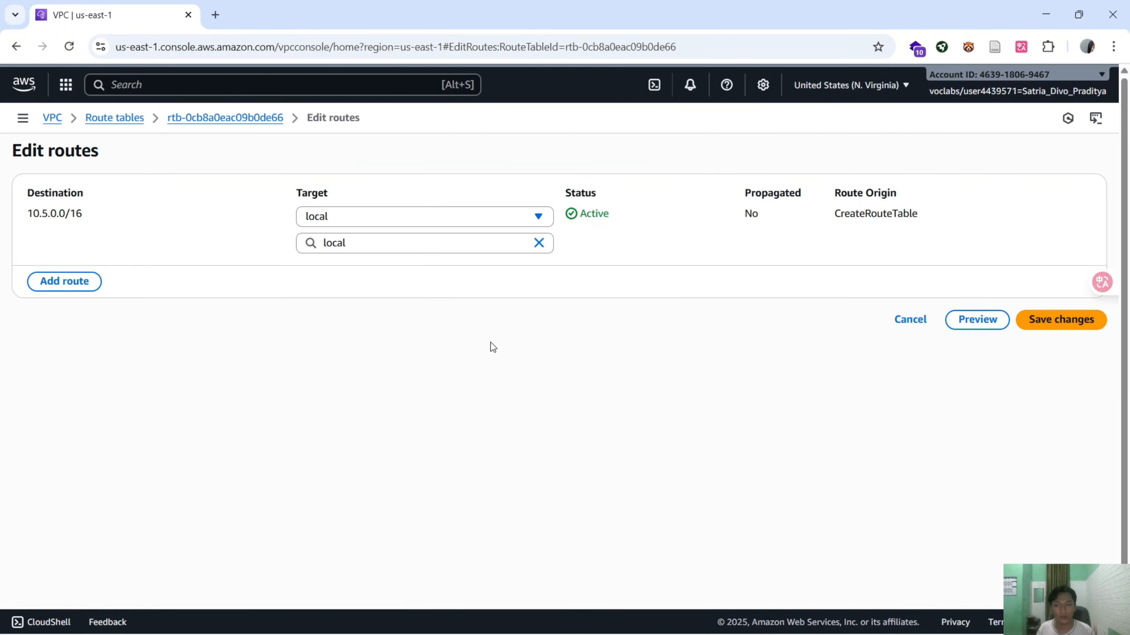
- Add a route to the Shared-VPC Route Table with the destination 10.0.0.0/16 copied from the lab instructions
click(64, 281)
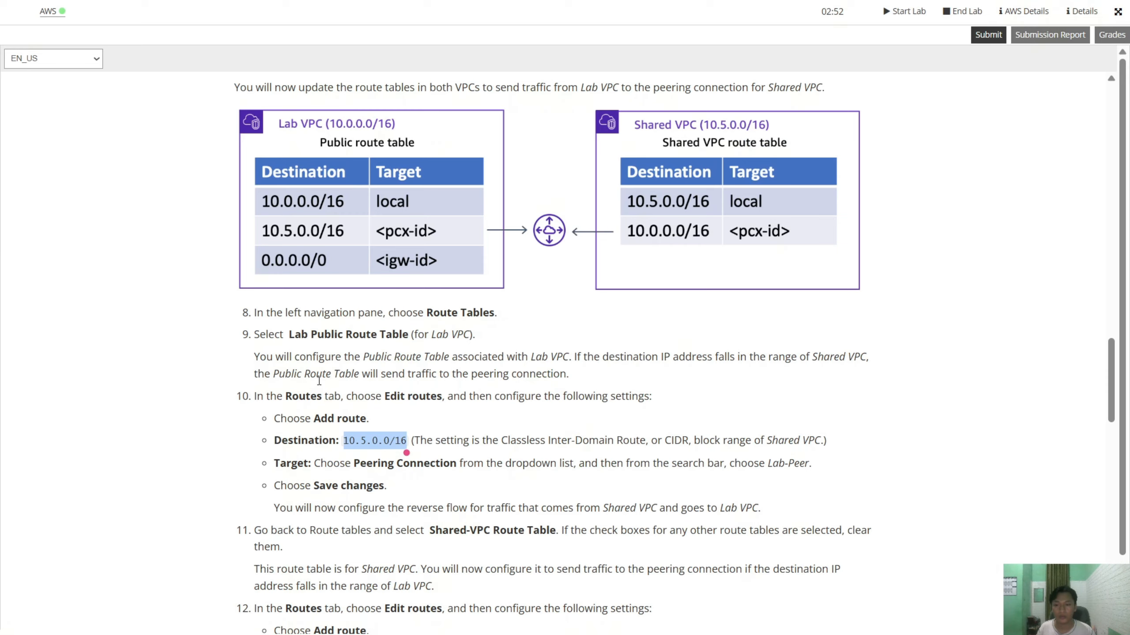
scroll(460, 481, down, 4)
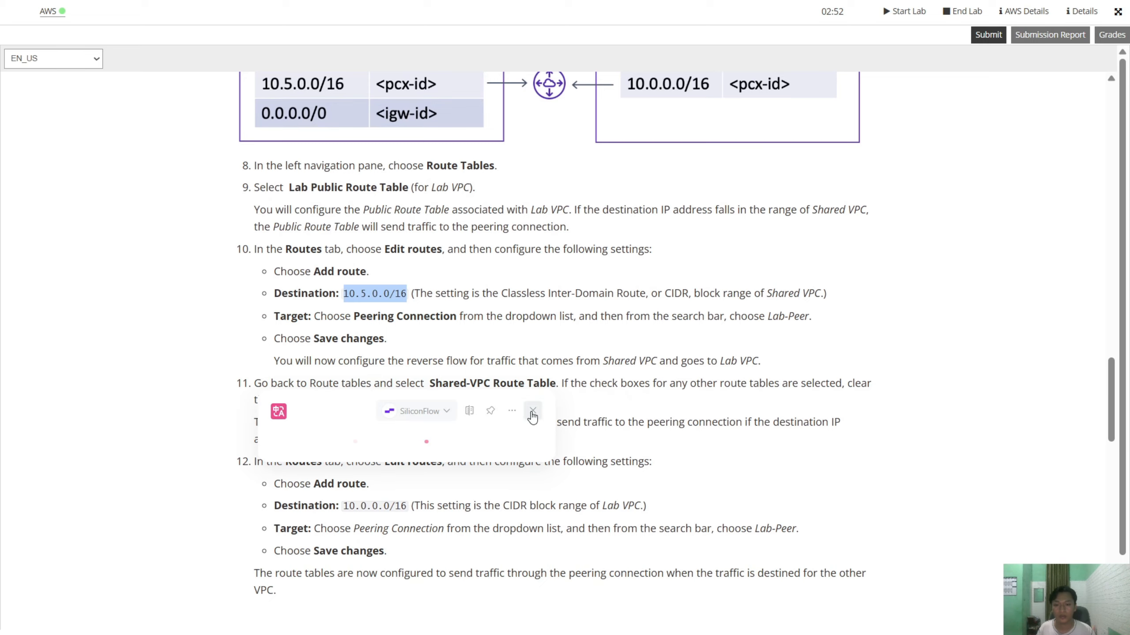
click(532, 412)
click(476, 458)
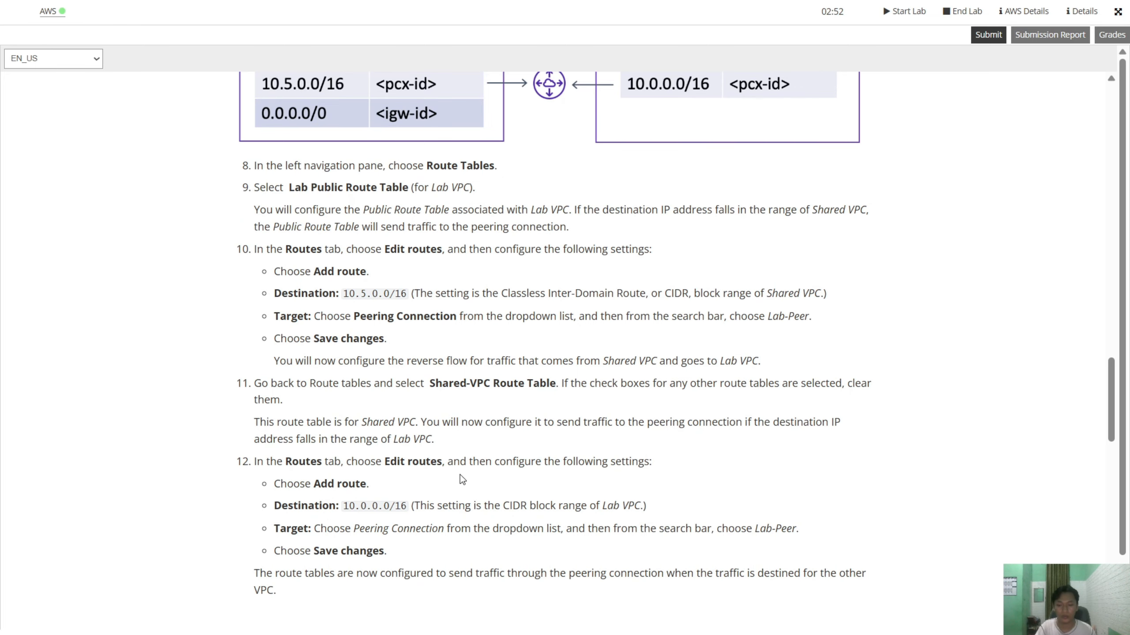
drag(344, 506, 405, 507)
key(ctrl+c)
scroll(525, 481, down, 2)
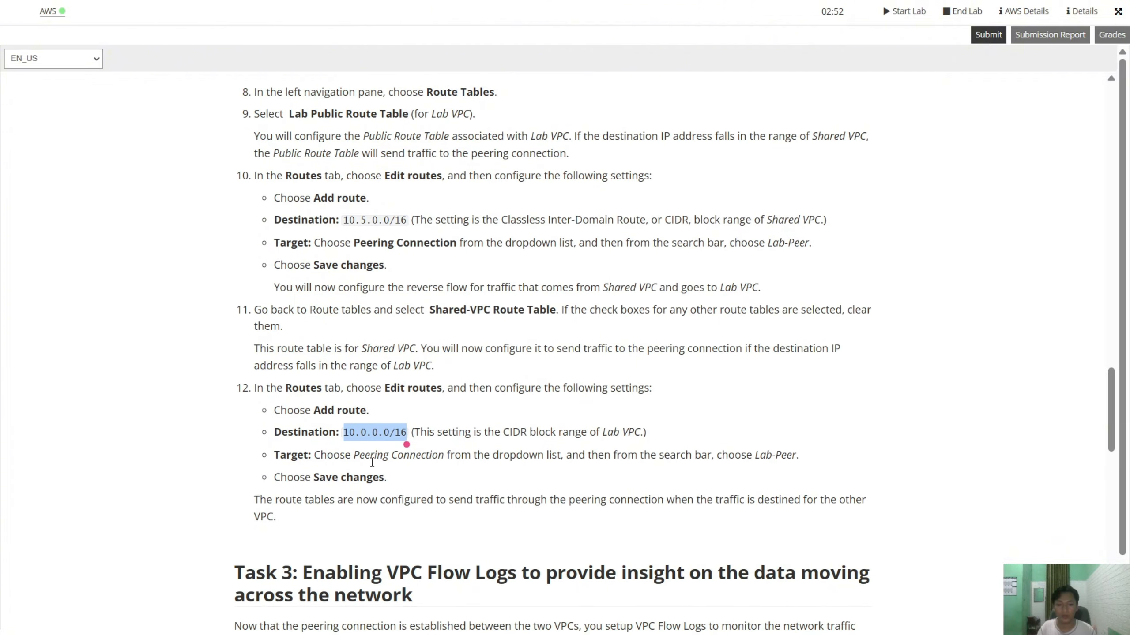
key(alt+Tab)
click(115, 271)
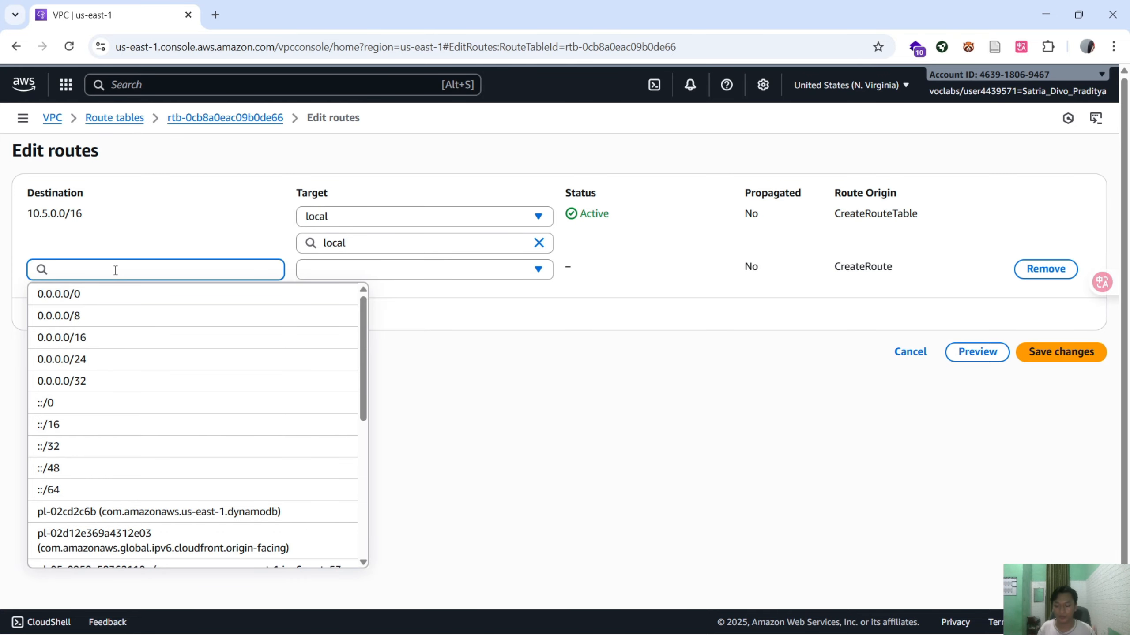
key(ctrl+v)
- Set the 10.0.0.0/16 route's target to the Lab-Peer peering connection, save the changes, and return to the lab instructions
click(370, 277)
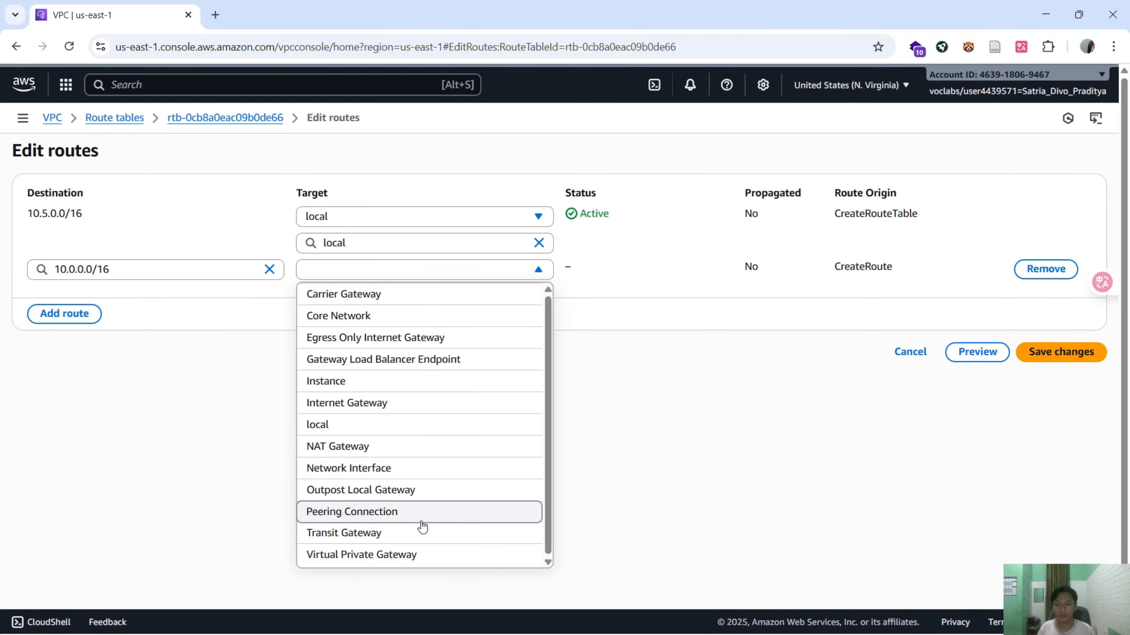
click(416, 514)
click(370, 295)
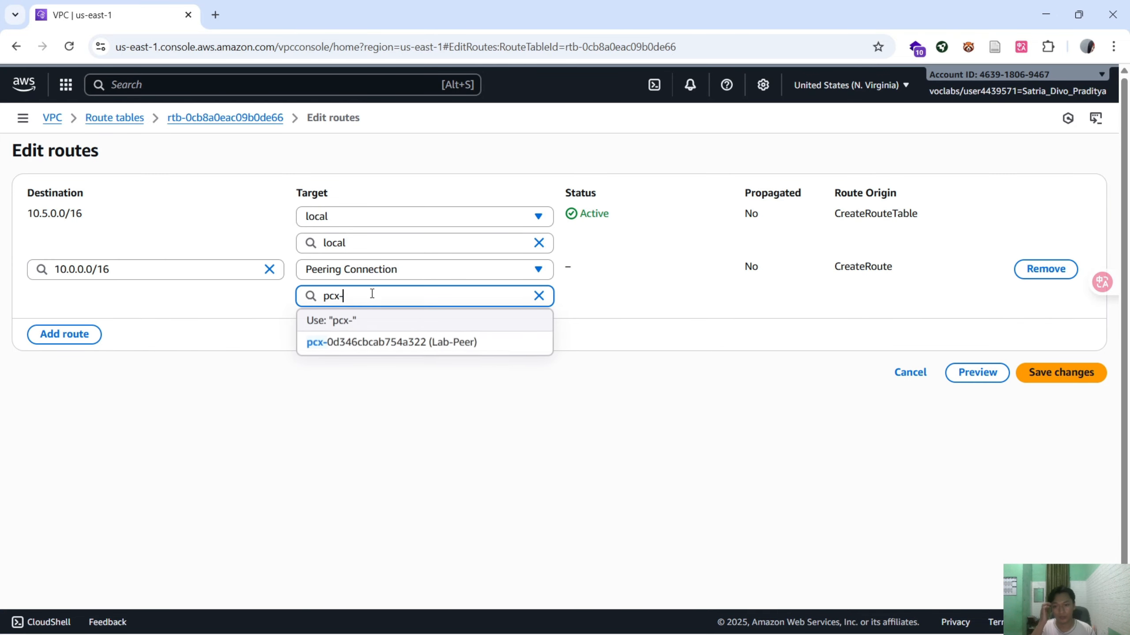
click(380, 345)
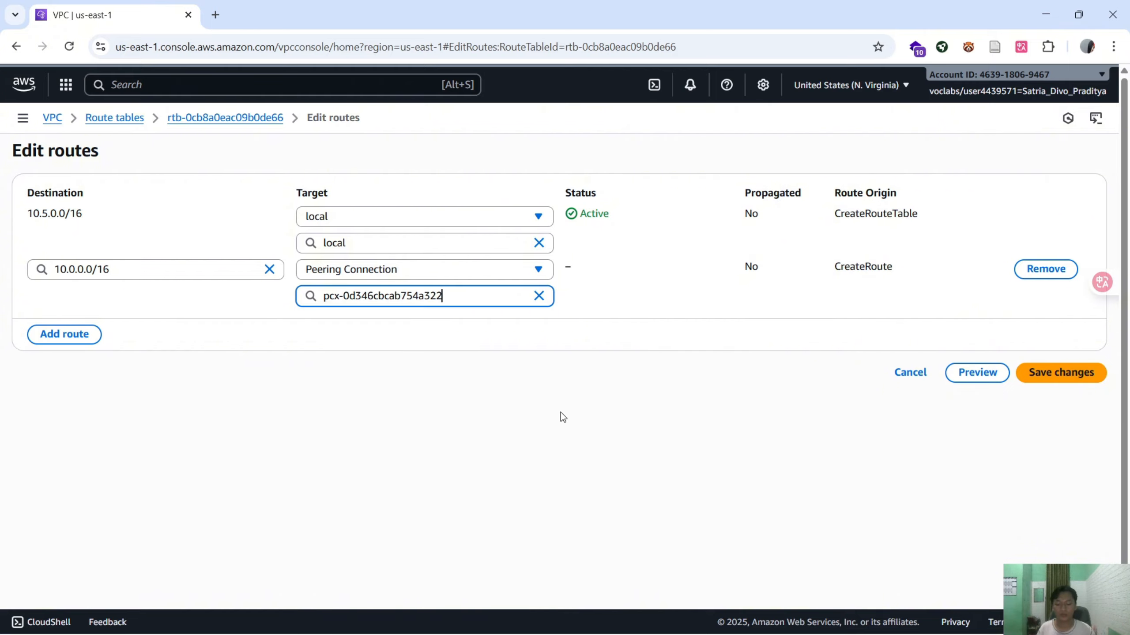
click(1052, 374)
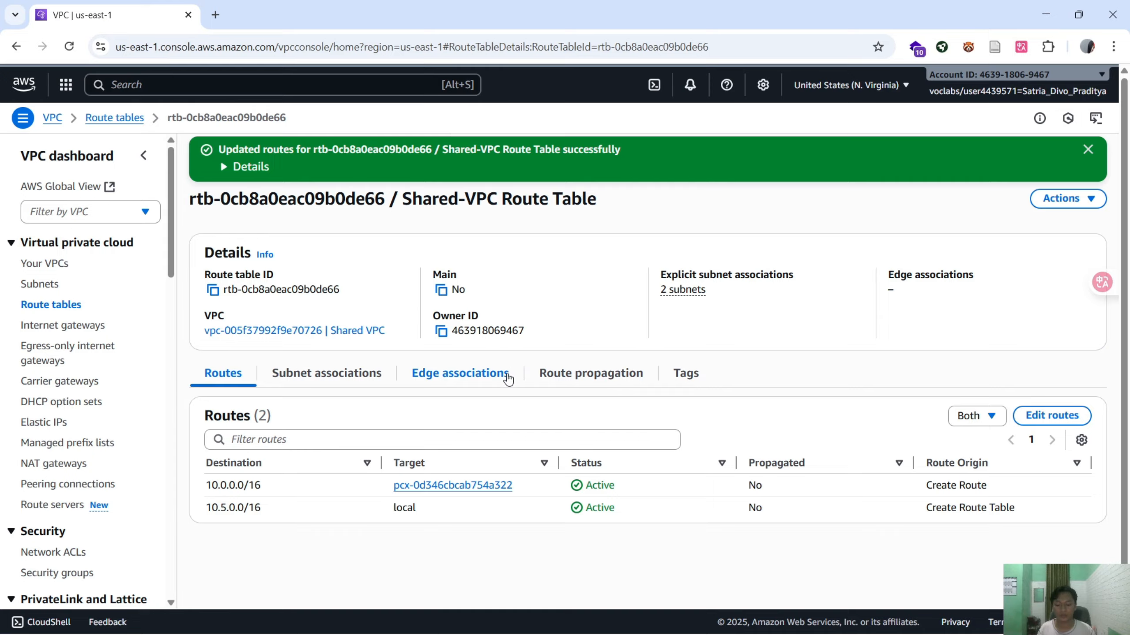
key(alt+Tab)
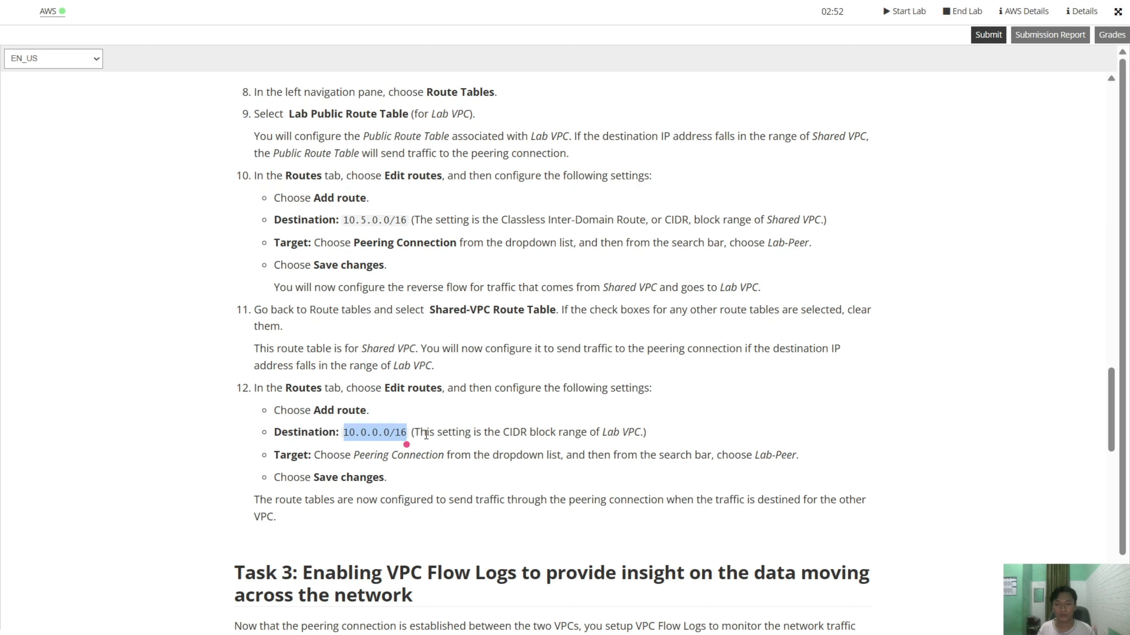
- Read the Task 3 instructions, switch to the AWS console, open Shared VPC's flow logs, and start creating a flow log
scroll(426, 435, down, 5)
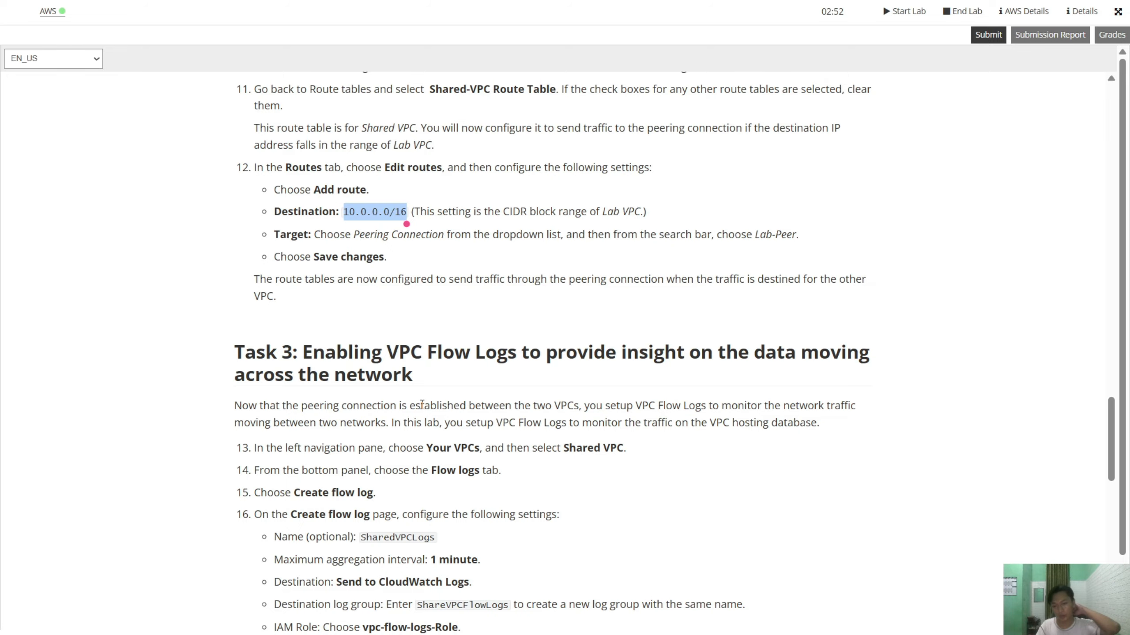
scroll(498, 422, down, 2)
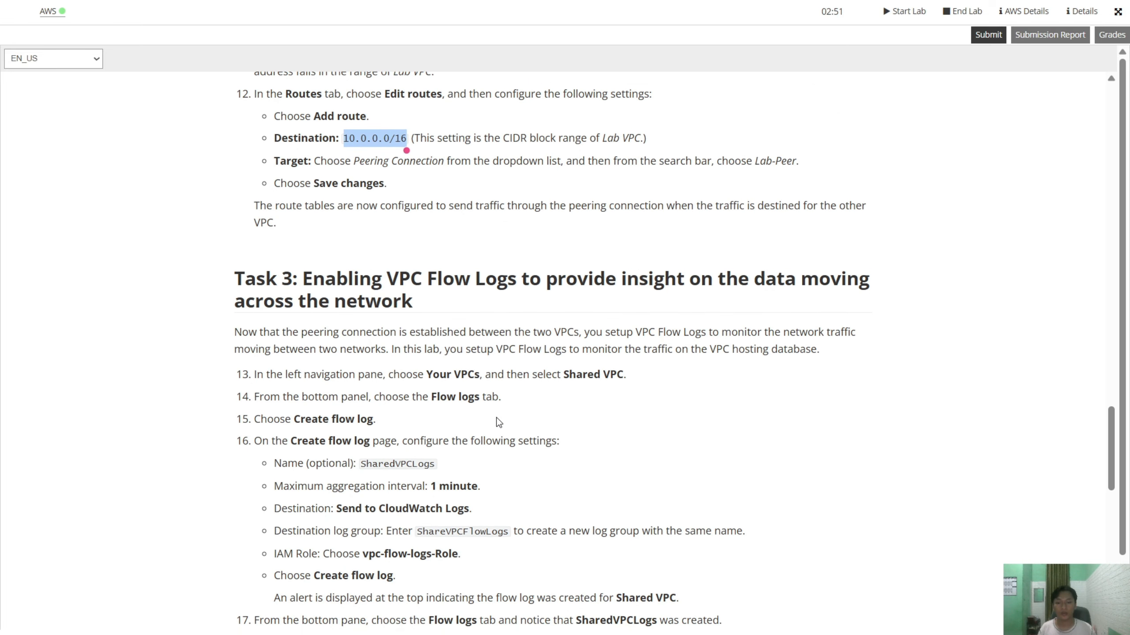
key(alt+Tab)
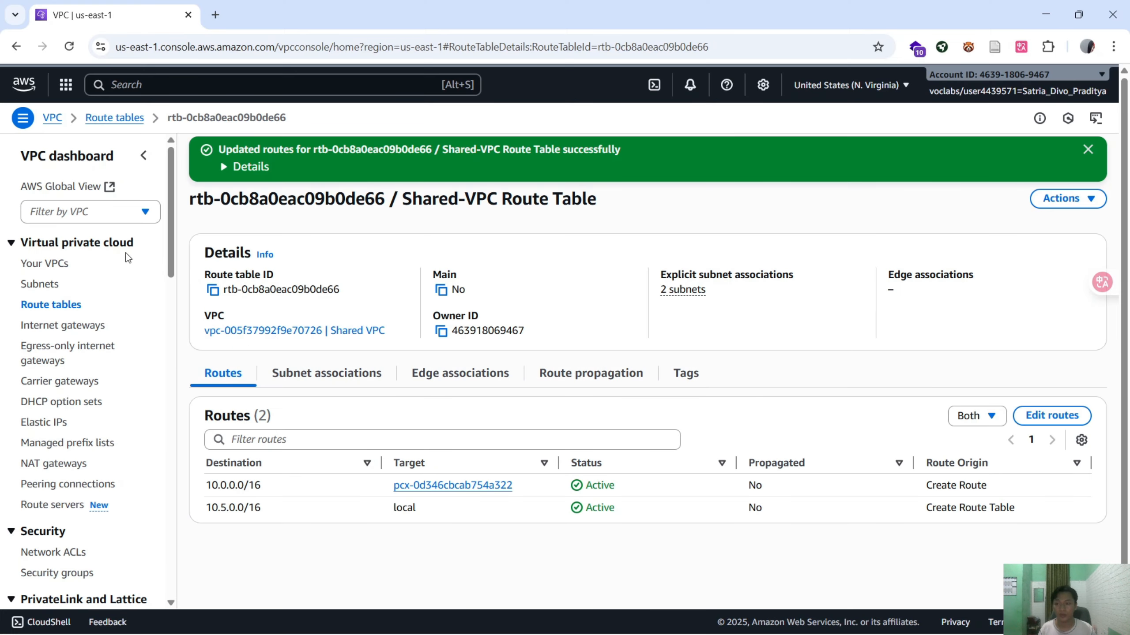
click(45, 263)
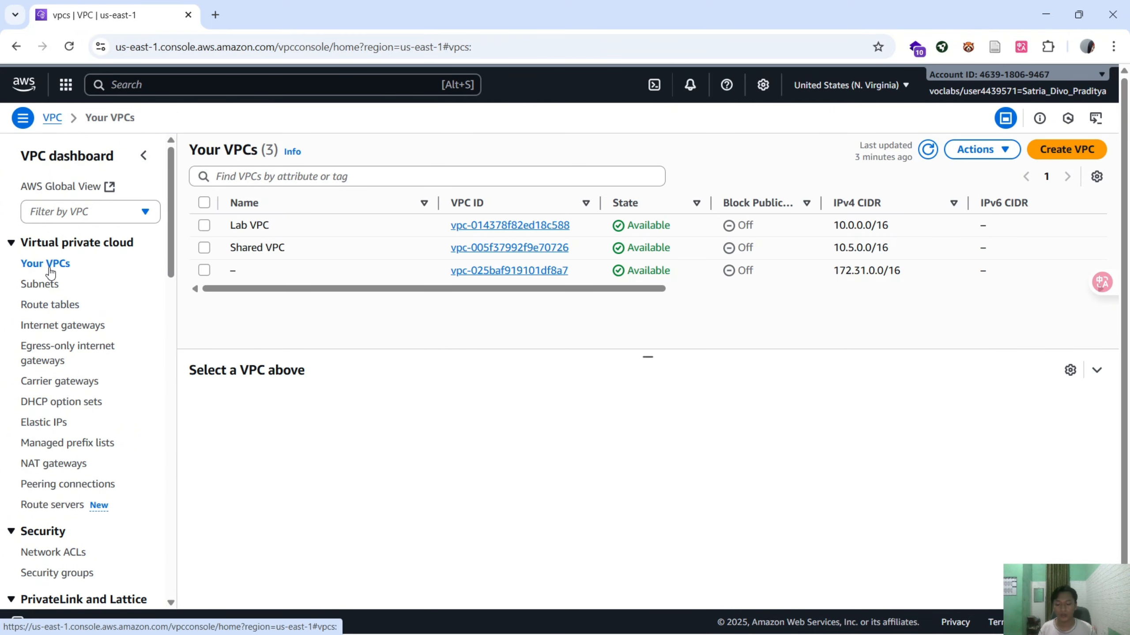
click(517, 249)
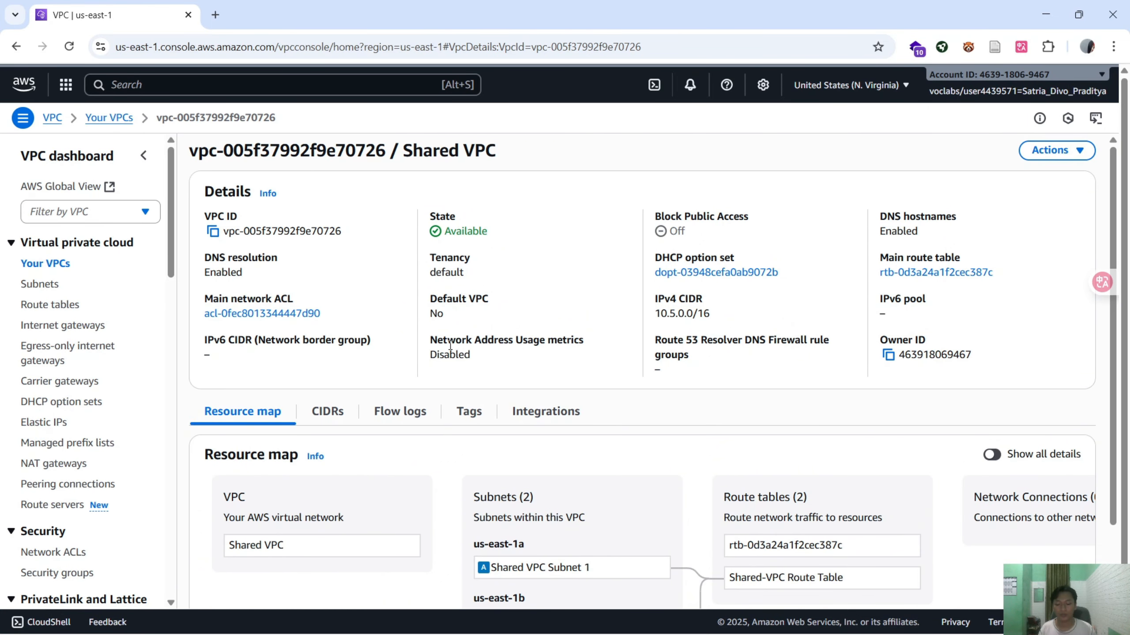
click(402, 411)
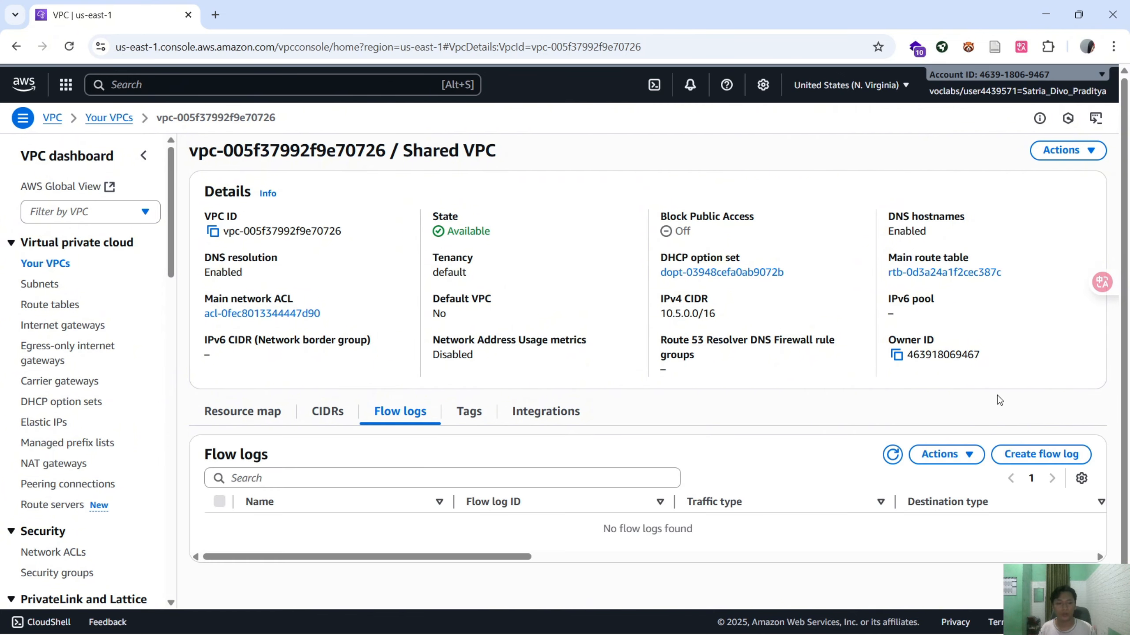
click(1057, 454)
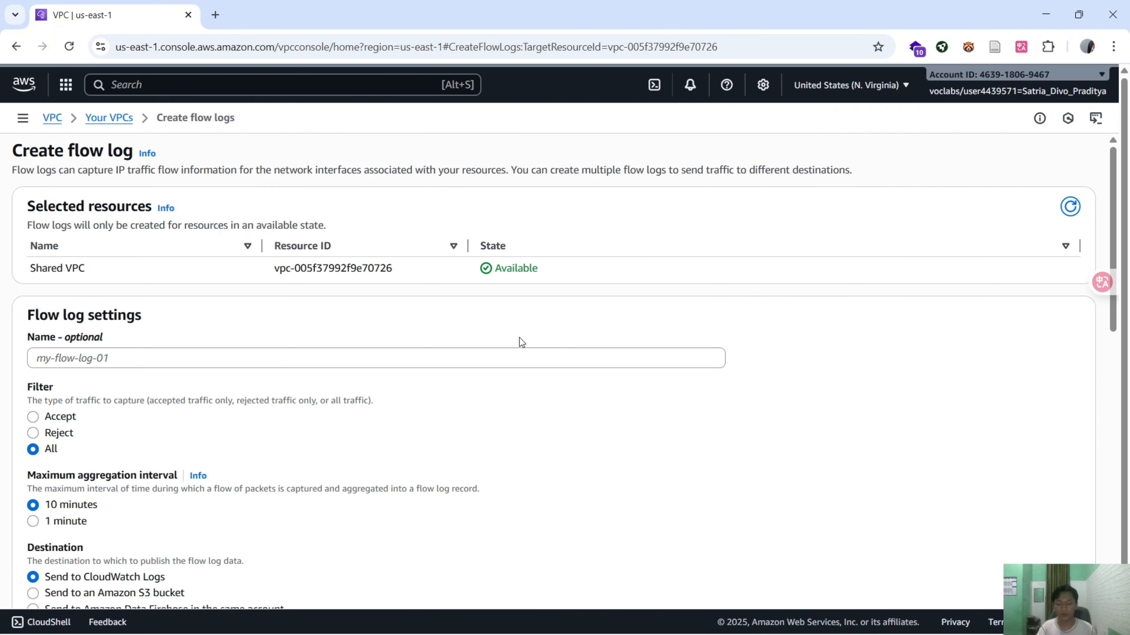
- Name the flow log SharedVPCLogs as given in the lab instructions and set its maximum aggregation interval to 1 minute
key(alt+Tab)
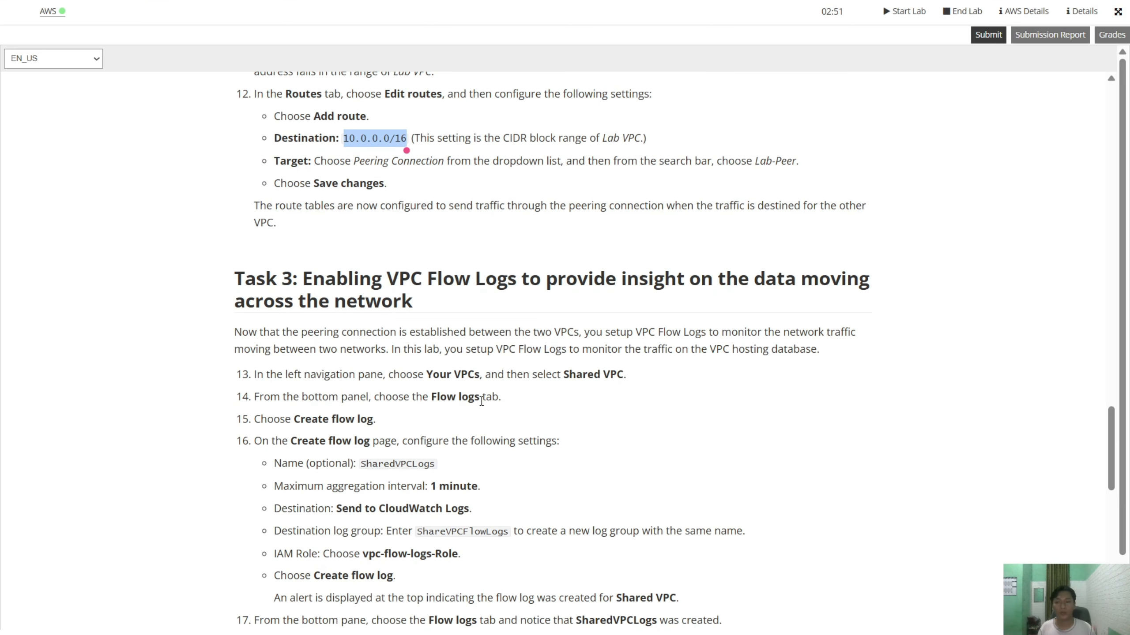
scroll(473, 408, down, 2)
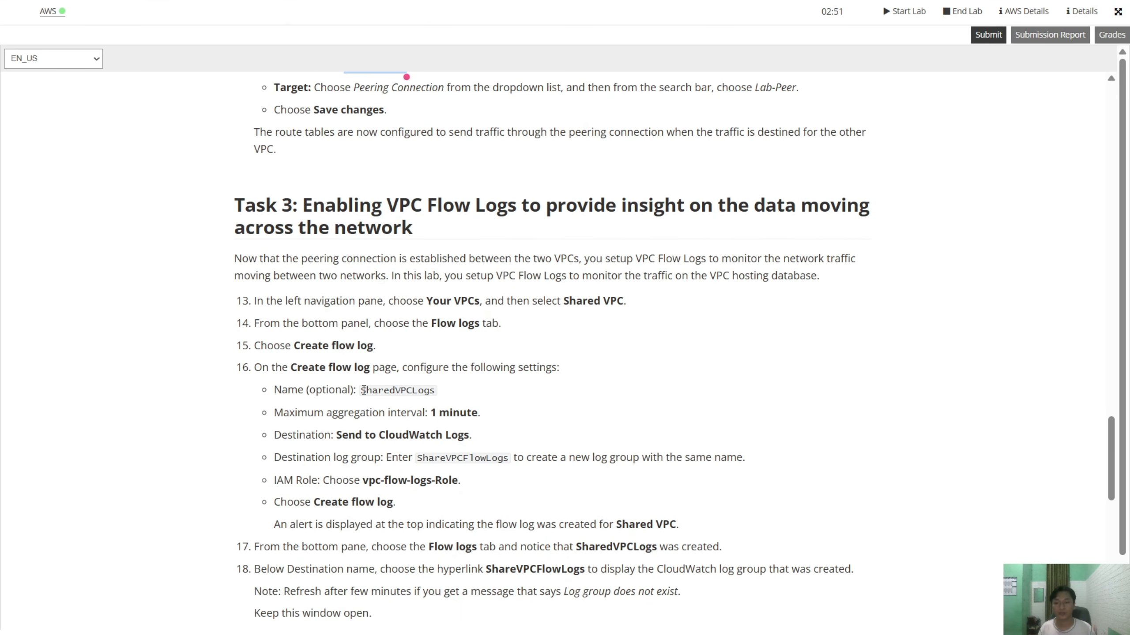
drag(363, 390, 427, 389)
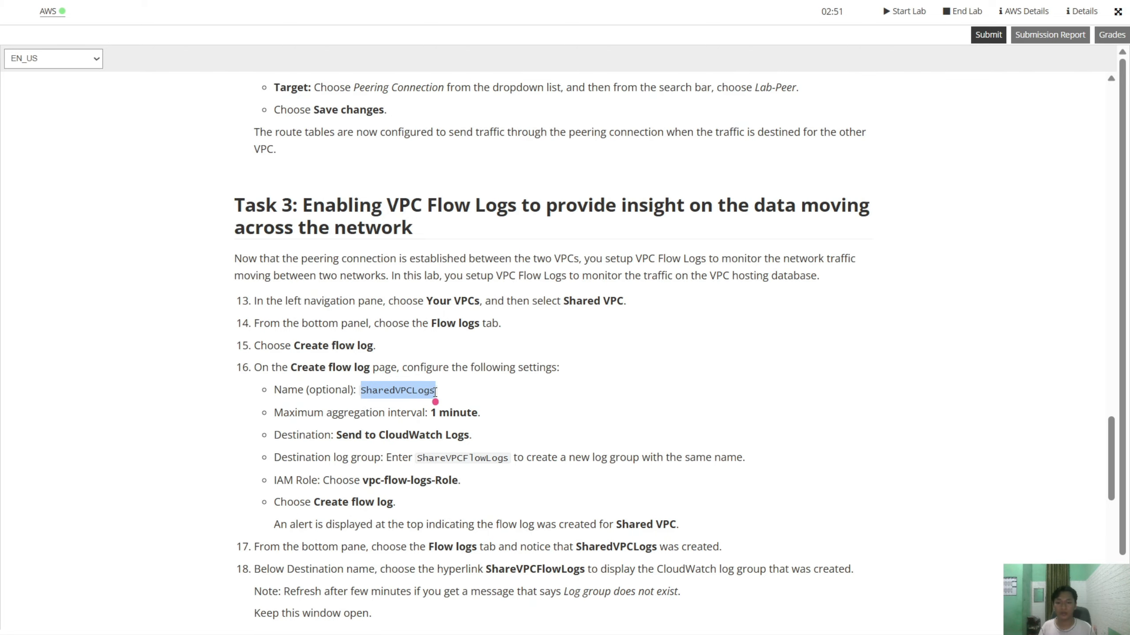
key(alt+Tab)
click(231, 358)
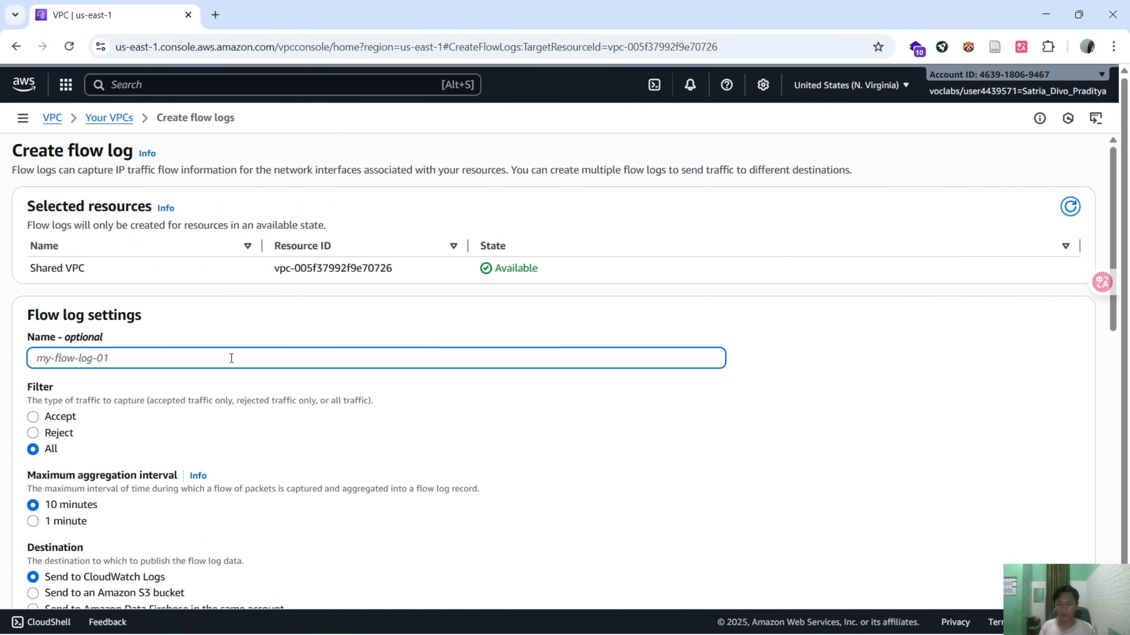
text(SharedVPCLogs)
scroll(177, 430, down, 3)
click(67, 451)
- Copy the destination log group name ShareVPCFlowLogs from the lab instructions and return to the AWS console
key(alt+Tab)
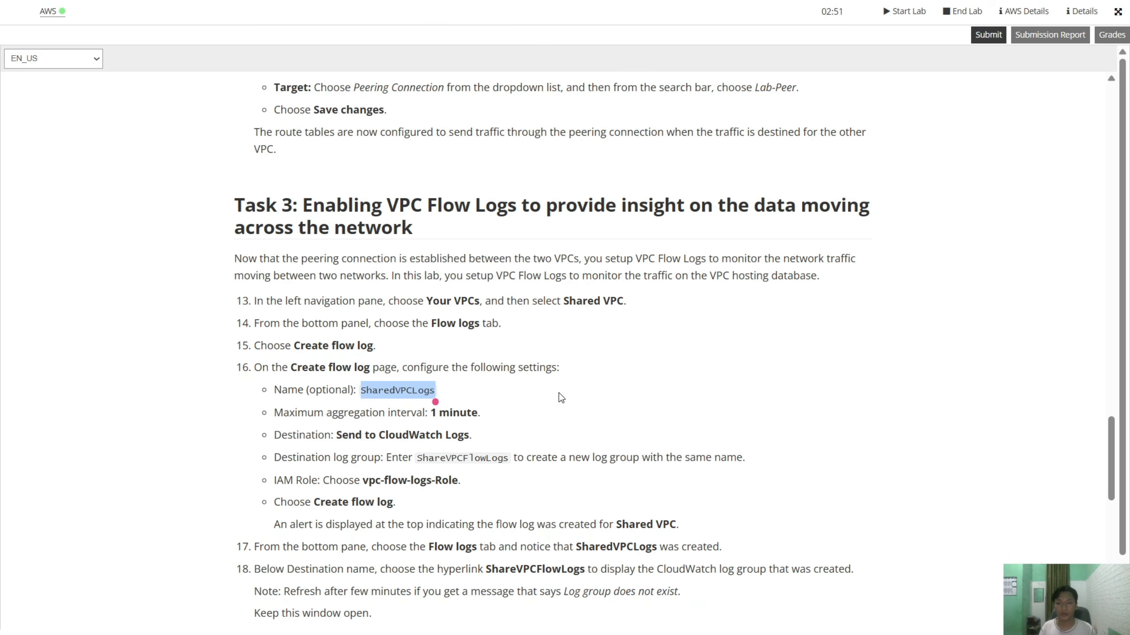
scroll(559, 392, down, 2)
drag(422, 387, 494, 384)
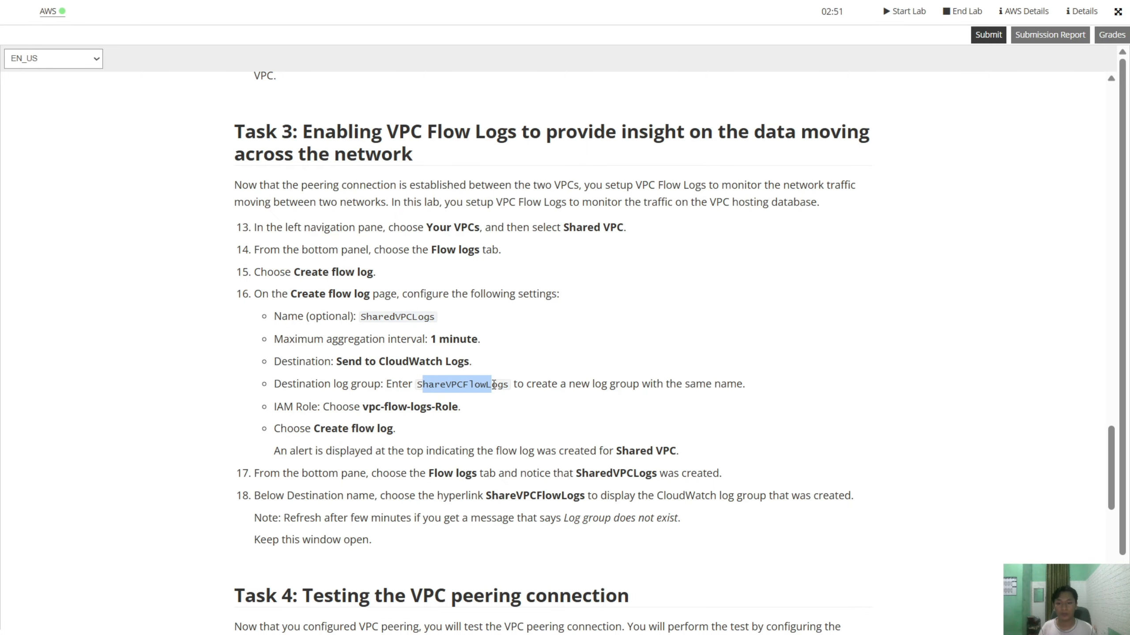
drag(417, 384, 507, 383)
key(ctrl+c)
key(alt+Tab)
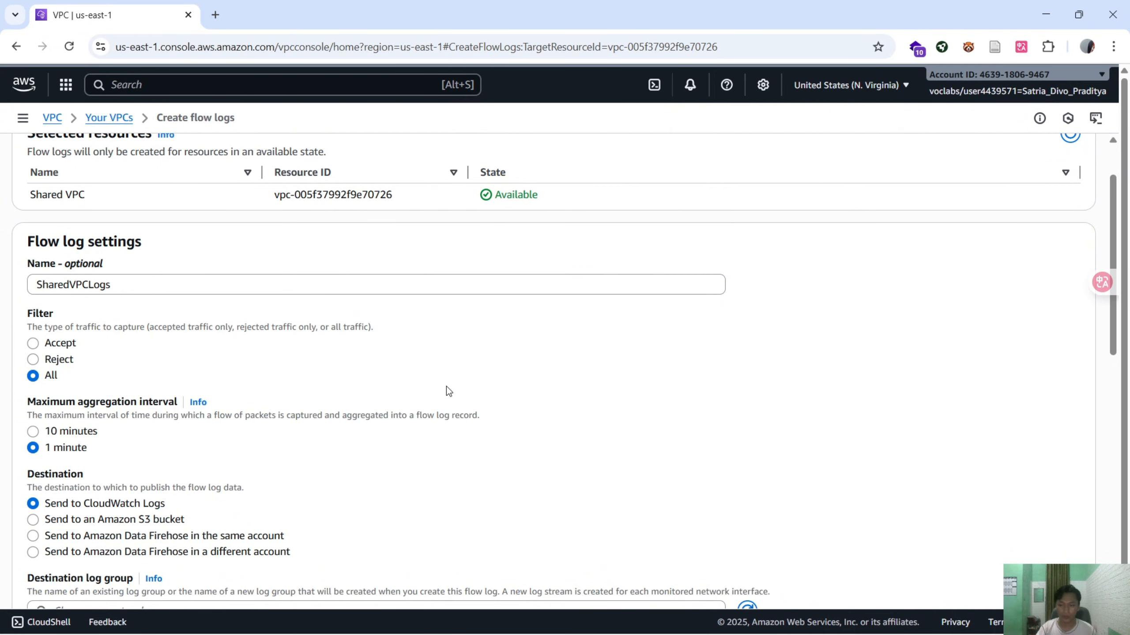
scroll(295, 418, down, 2)
key(alt+Tab)
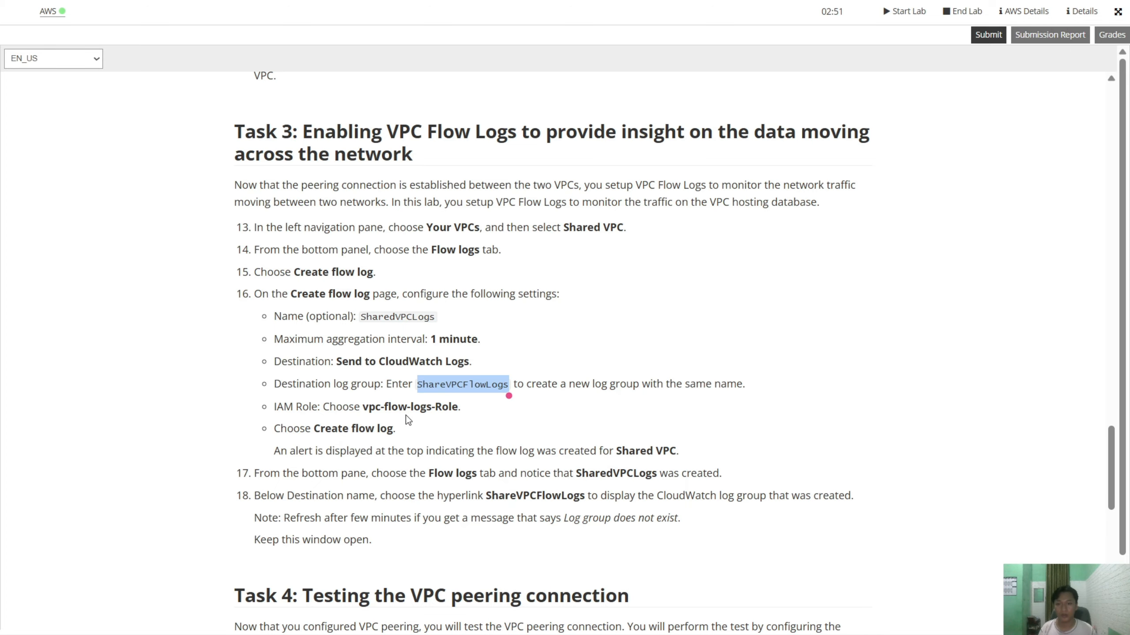
key(alt+Tab)
scroll(180, 424, down, 2)
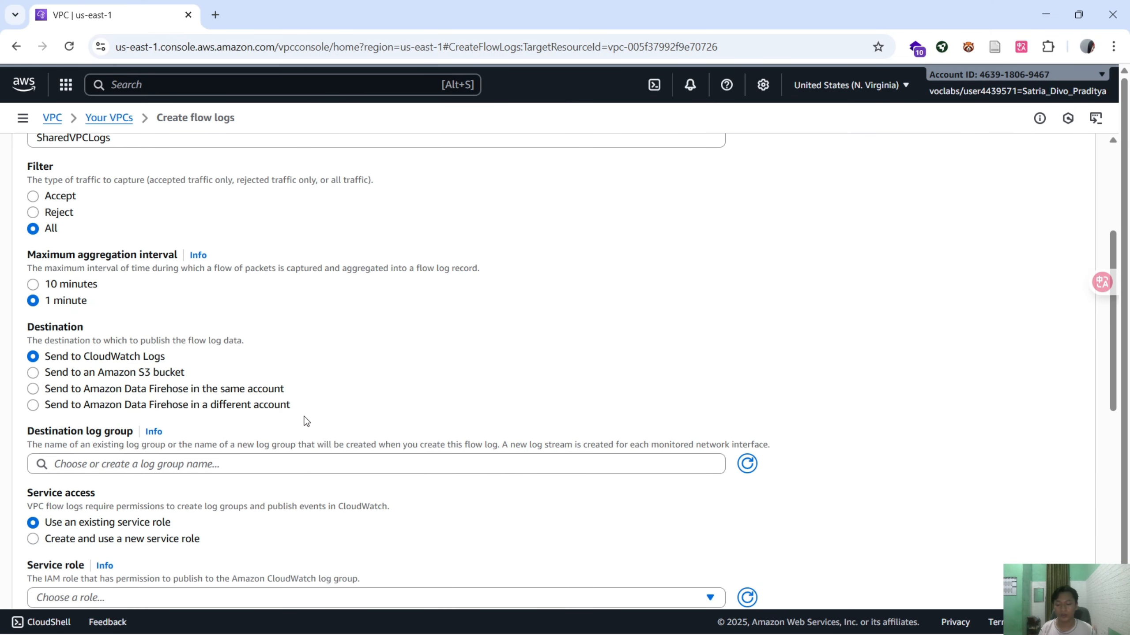
click(260, 463)
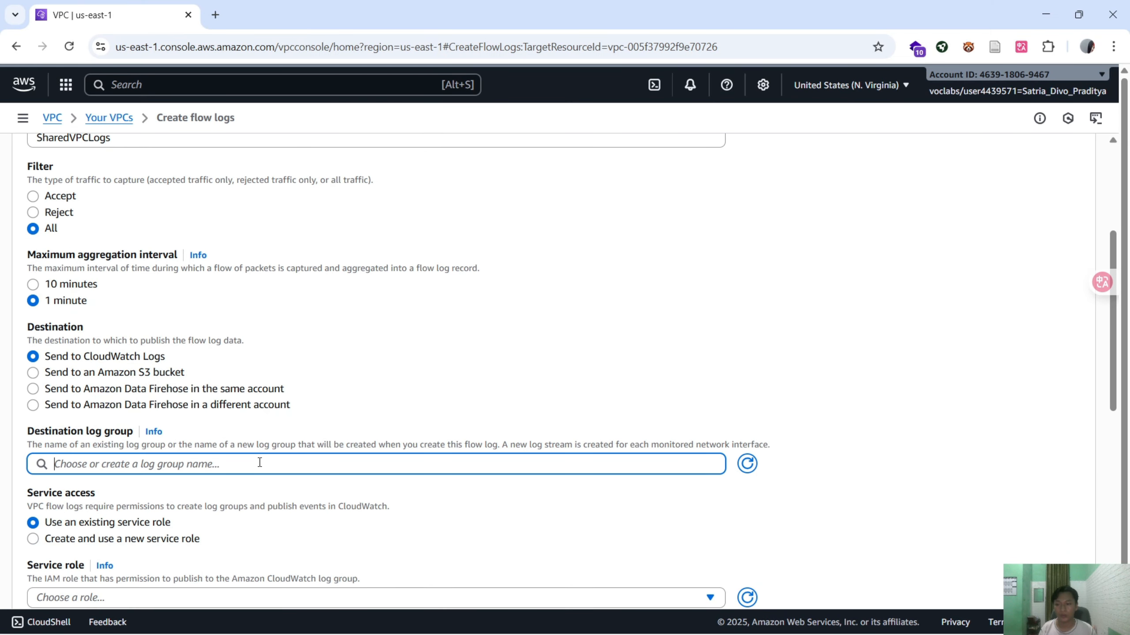
key(ctrl+v)
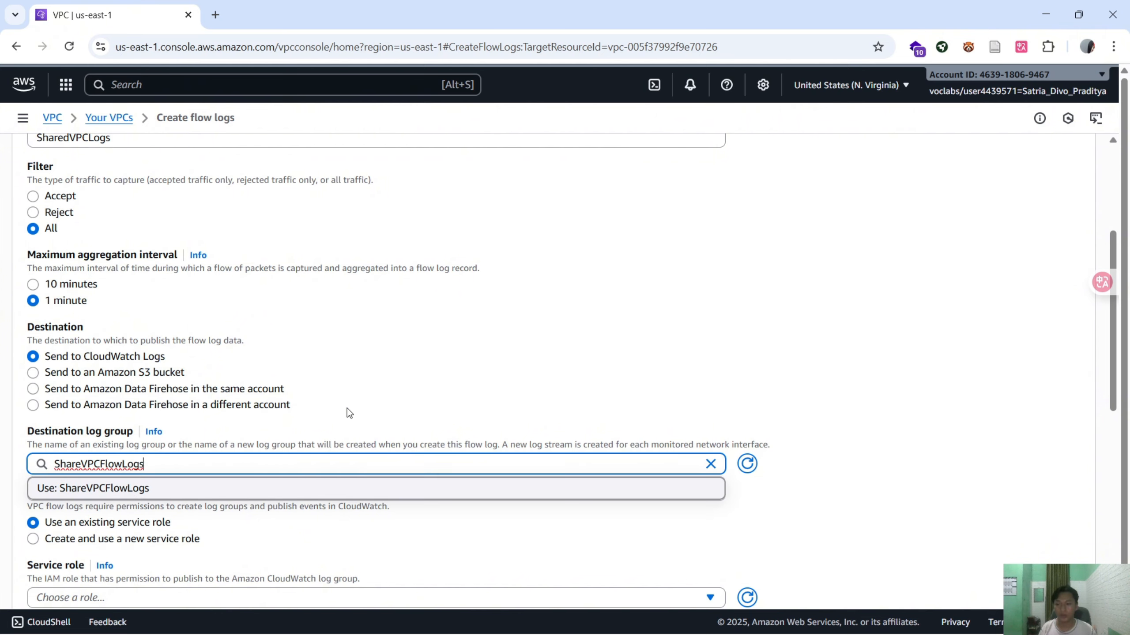
click(402, 393)
click(316, 461)
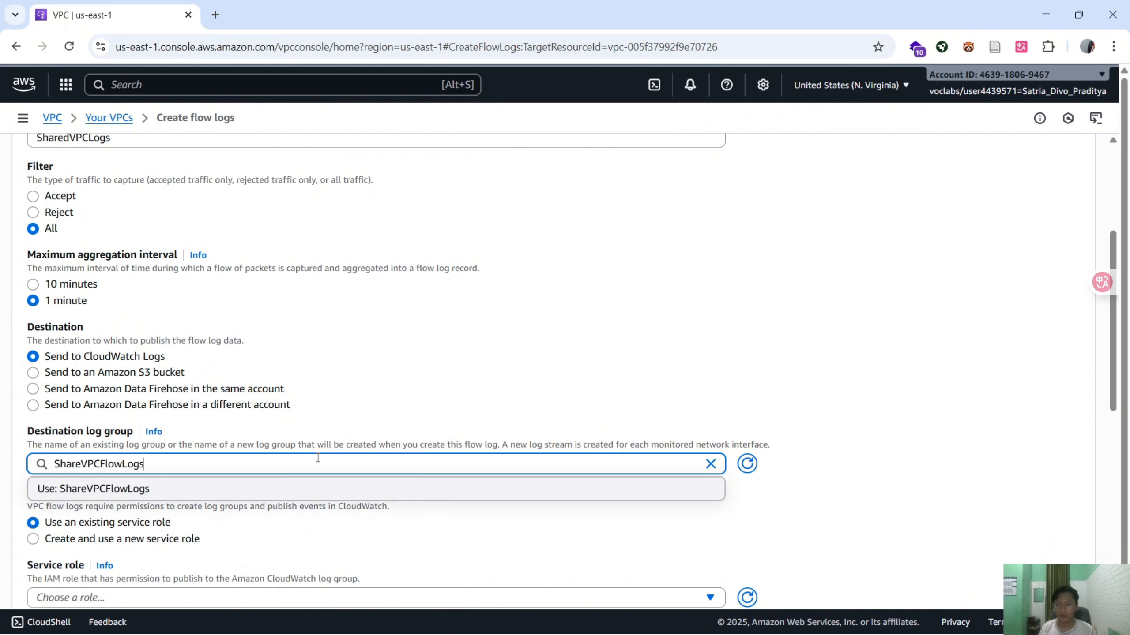
key(ctrl+a)
key(BackSpace)
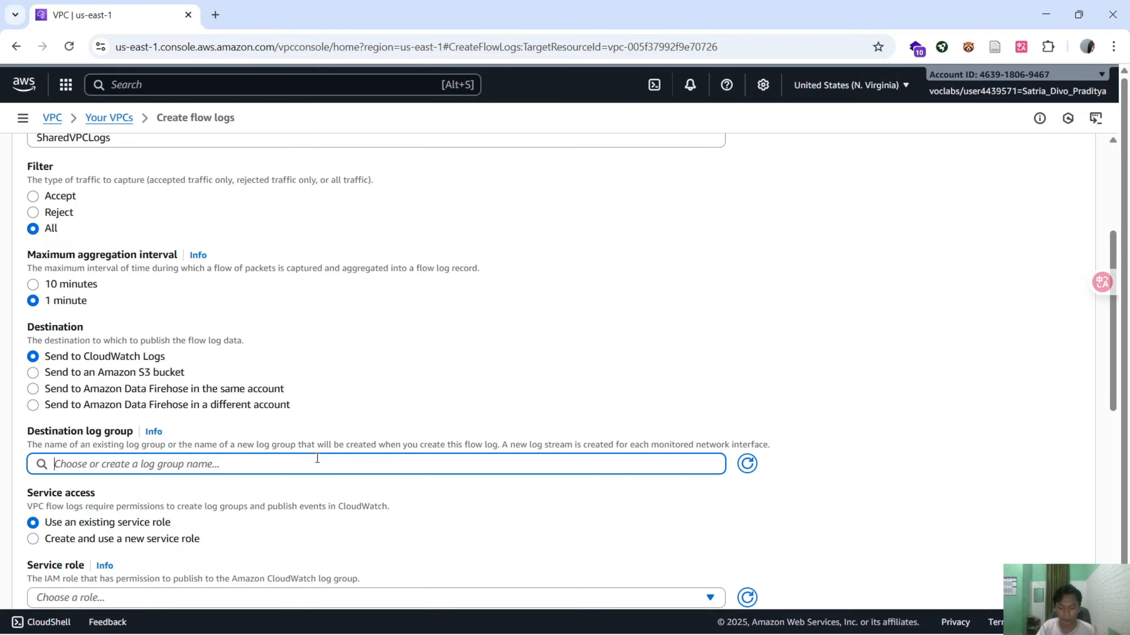
- Recheck the lab instructions and enter ShareVPCFlowLogs as the flow log's destination log group
key(alt+Tab)
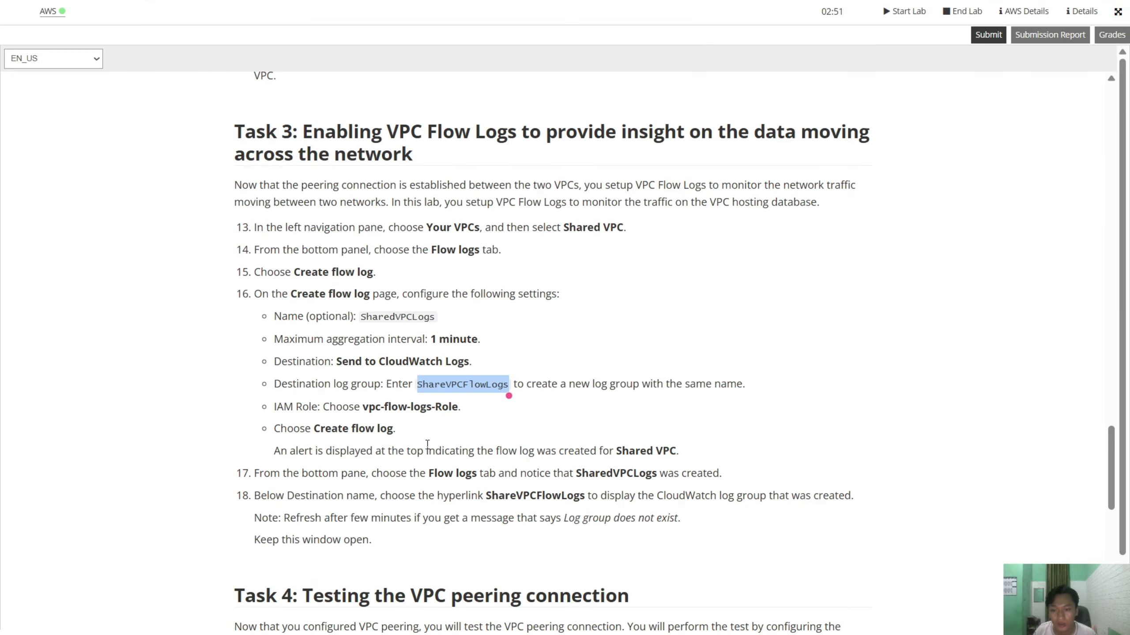
key(alt+Tab)
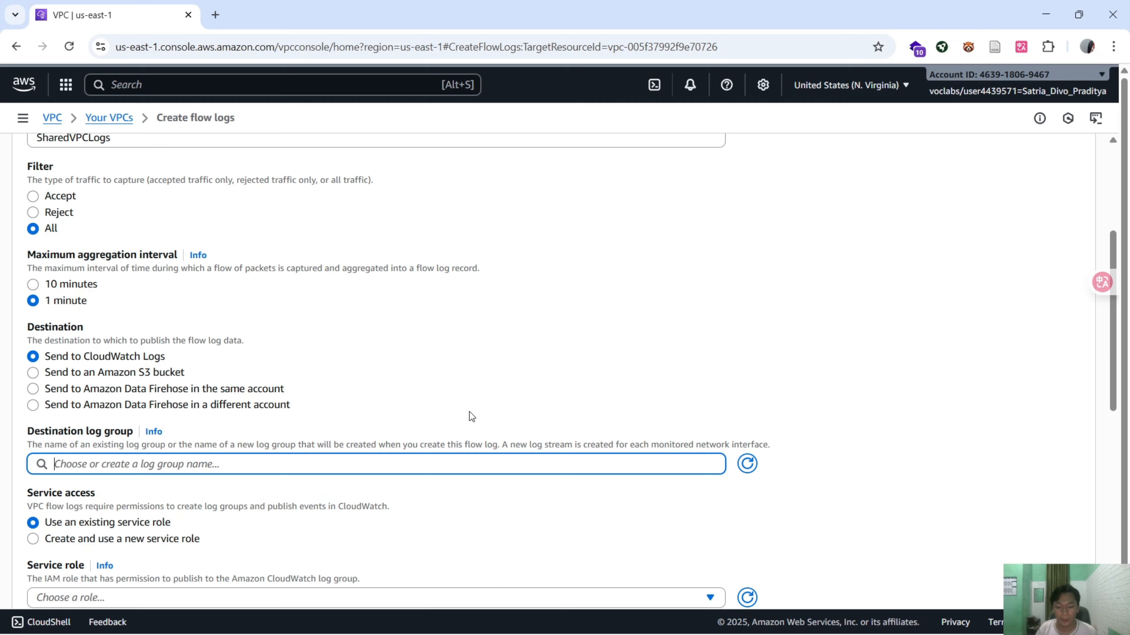
key(ctrl+v)
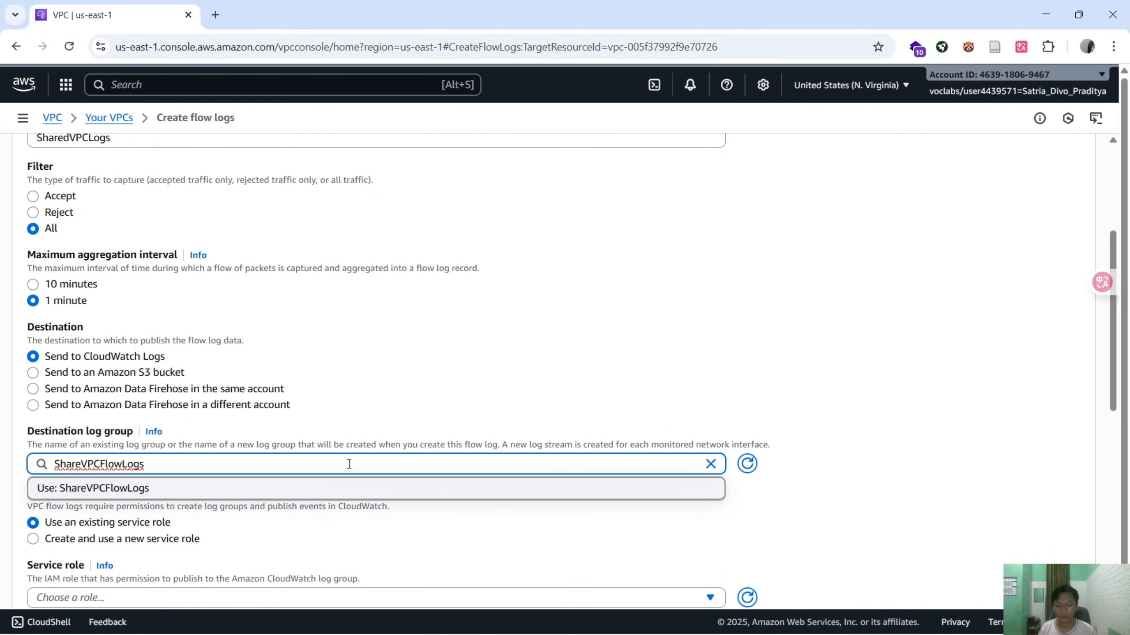
click(597, 365)
- Check the IAM role in the lab instructions and set the flow log's service role to AWSServiceRoleForAPIGateway
scroll(417, 459, down, 3)
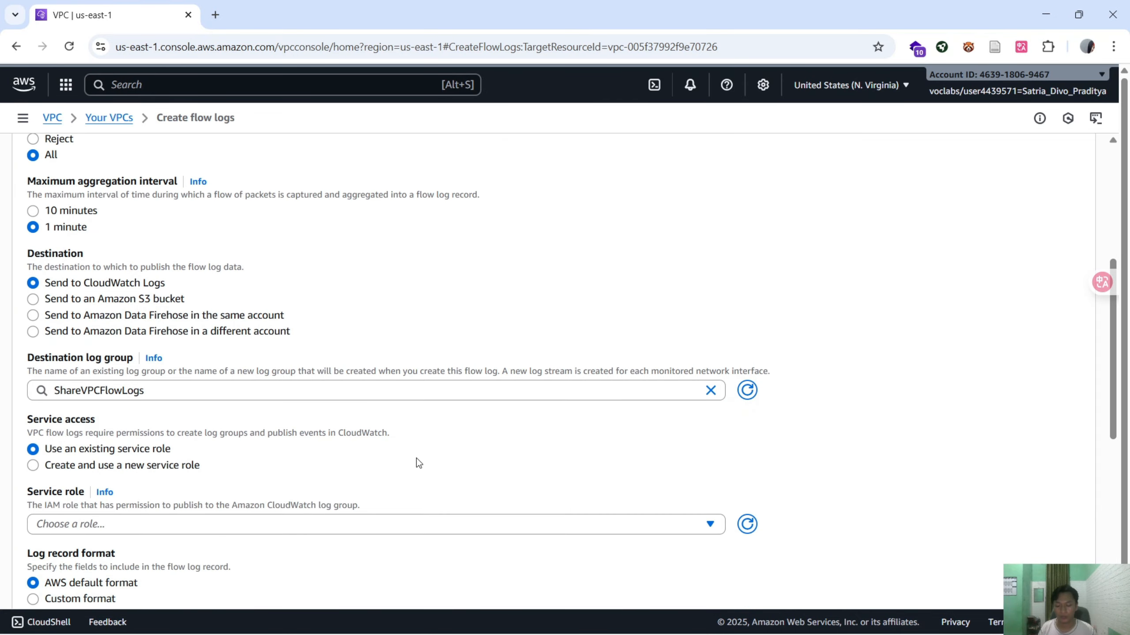
click(298, 451)
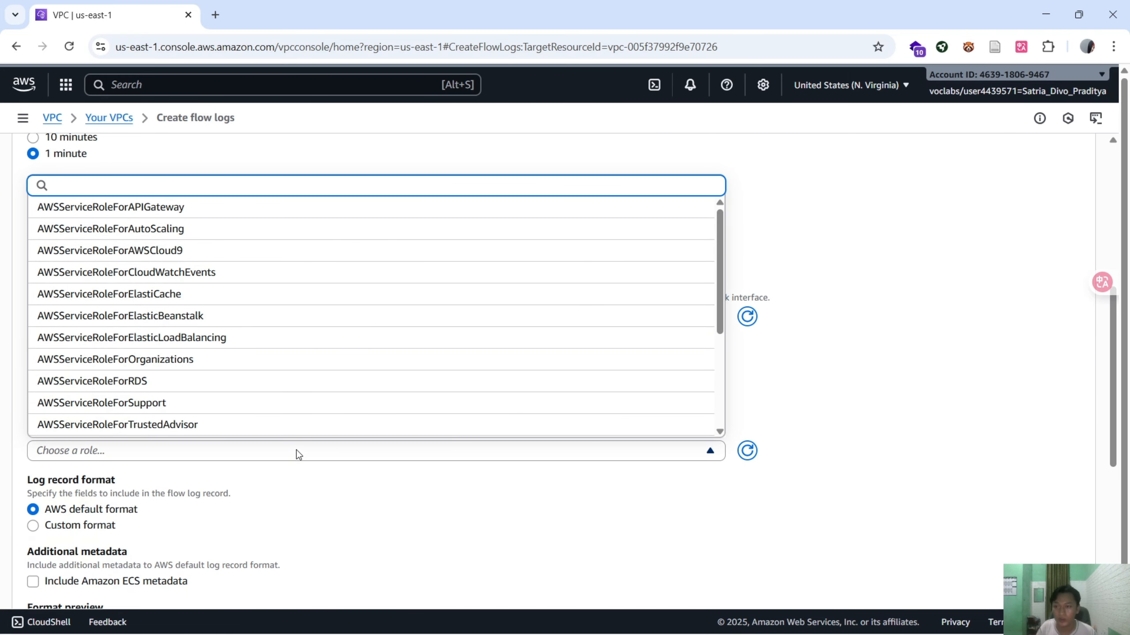
key(alt+Tab)
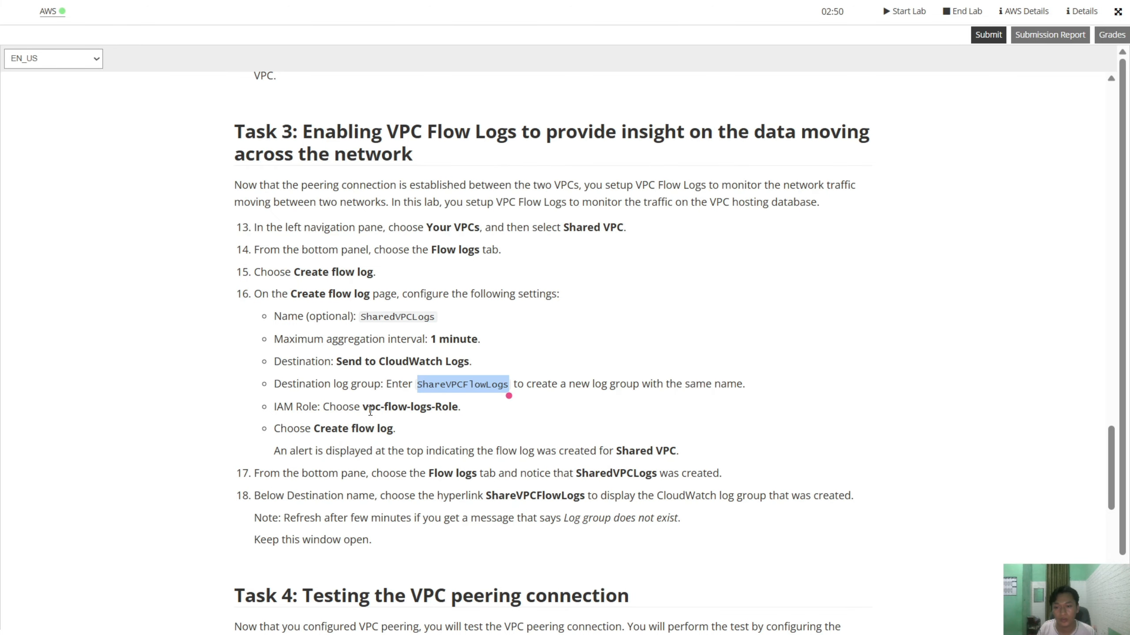
key(alt+Tab)
click(323, 448)
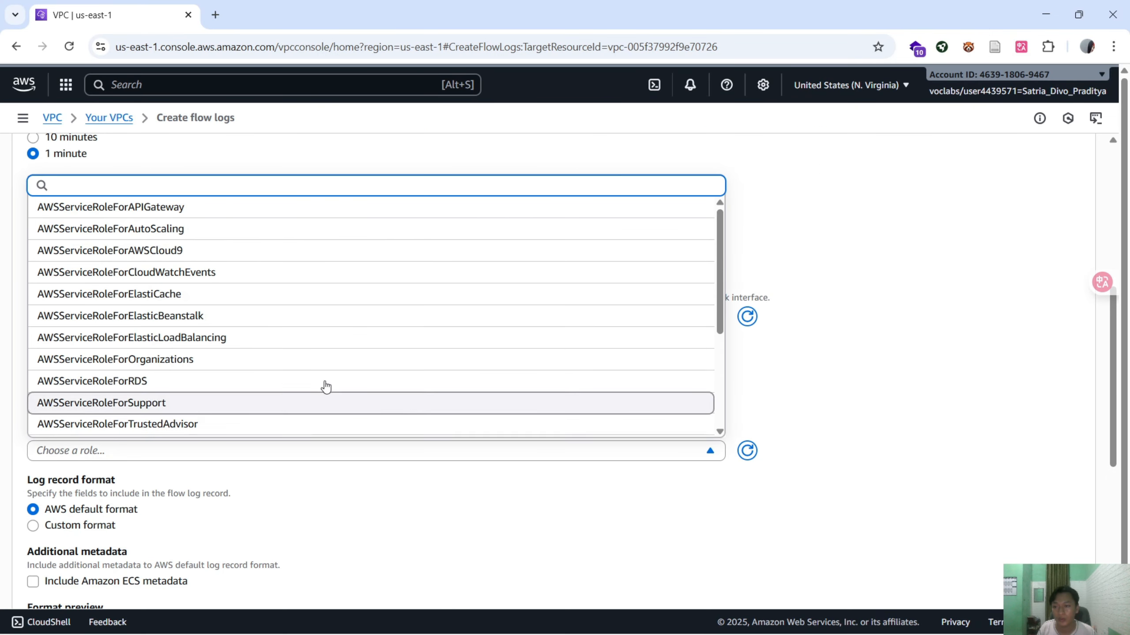
click(177, 207)
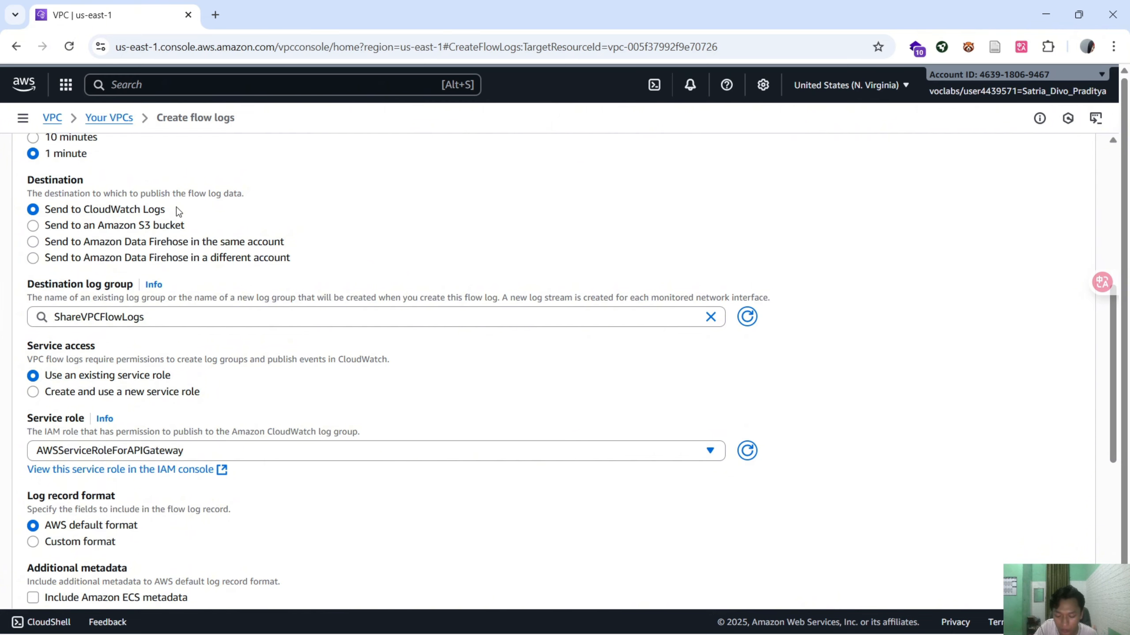
- Refresh the available service roles and look through them for the vpc-flow-logs-Role named in the lab instructions
click(590, 451)
click(741, 458)
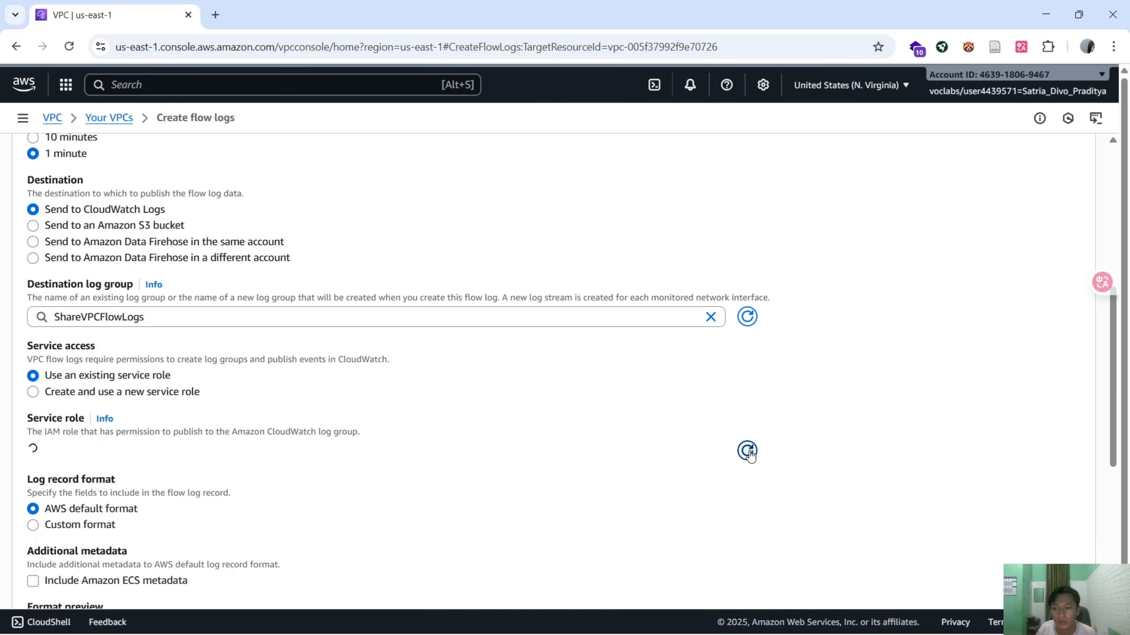
scroll(425, 499, down, 2)
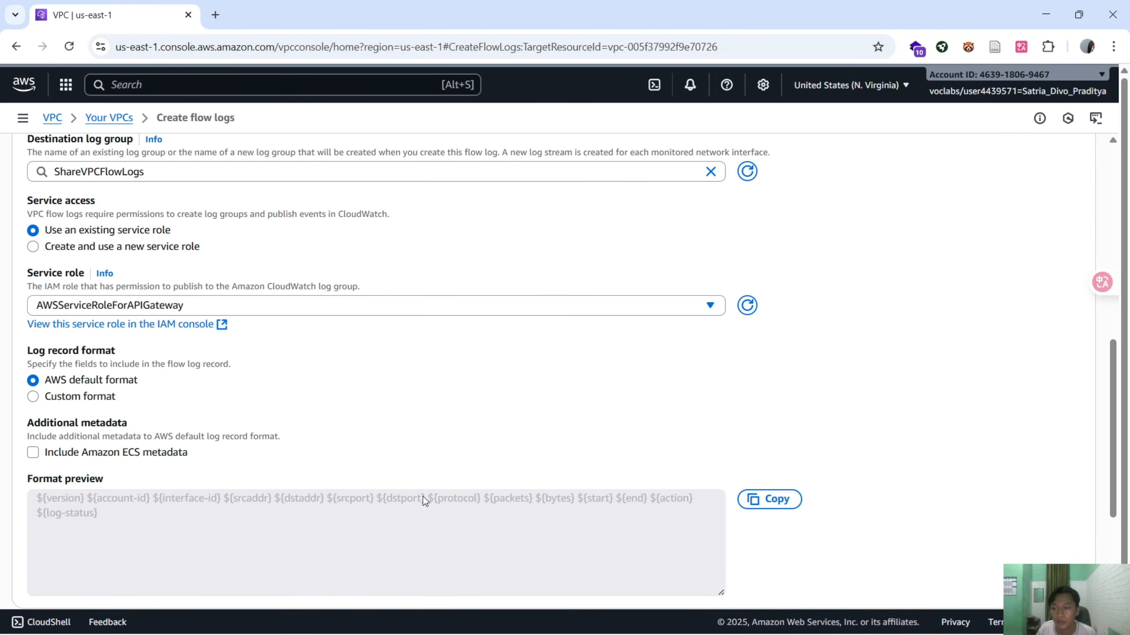
scroll(422, 495, up, 3)
click(267, 454)
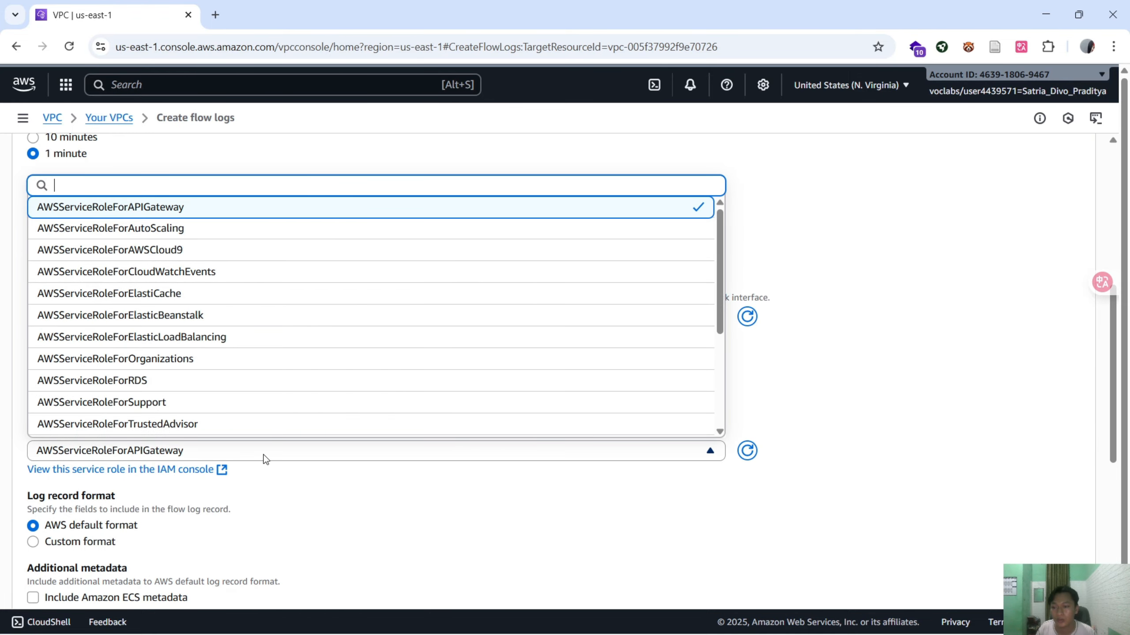
scroll(290, 356, down, 8)
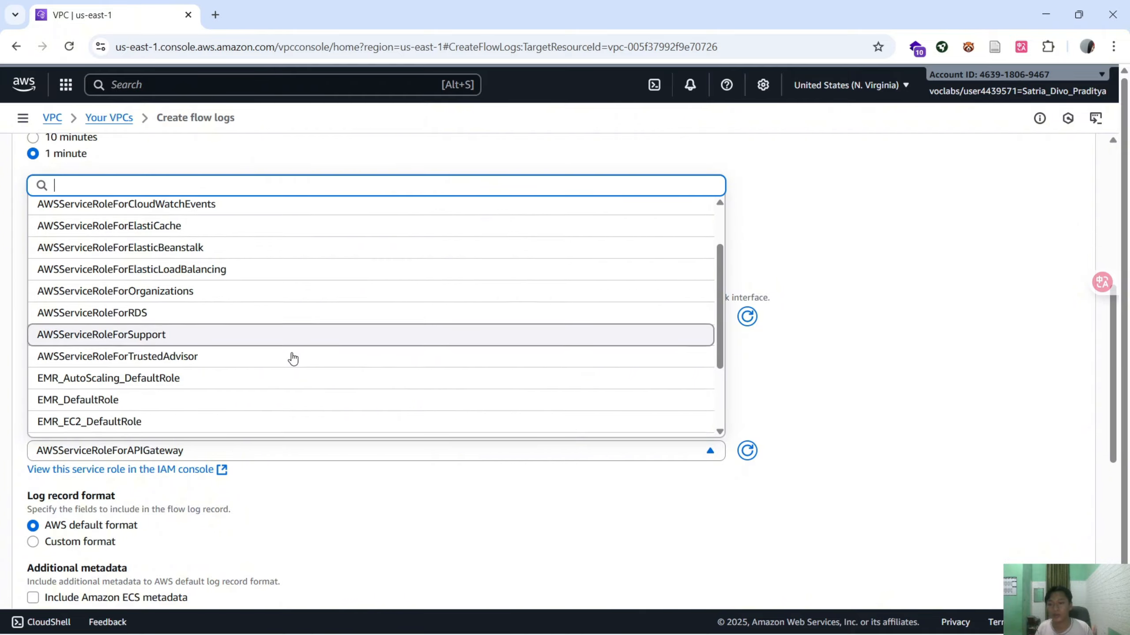
scroll(297, 356, up, 3)
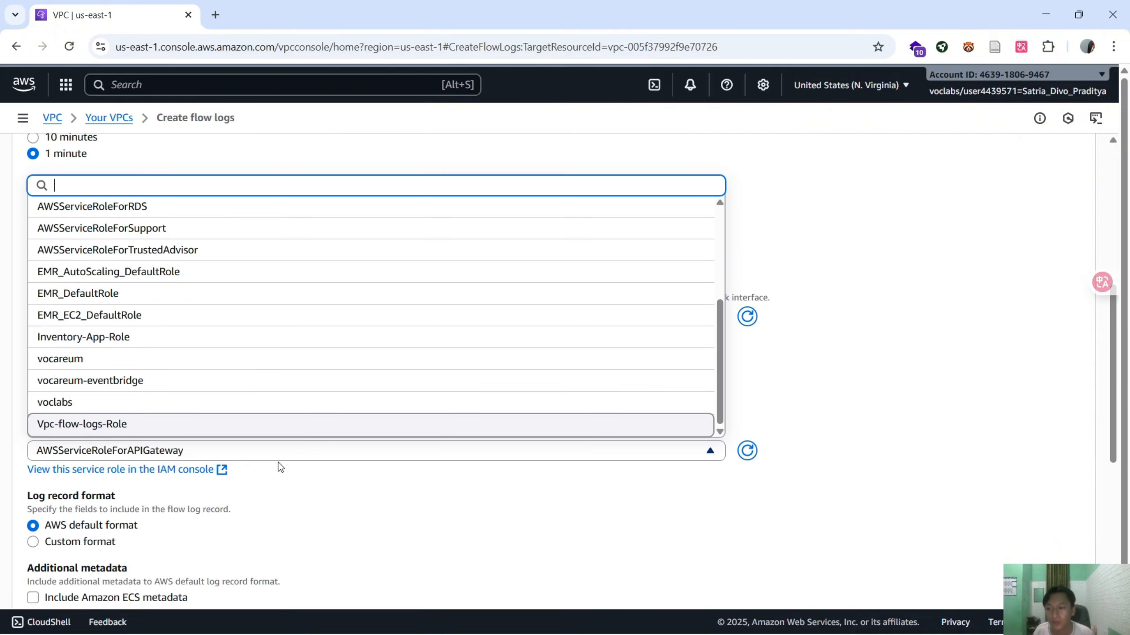
click(279, 465)
key(alt+Tab)
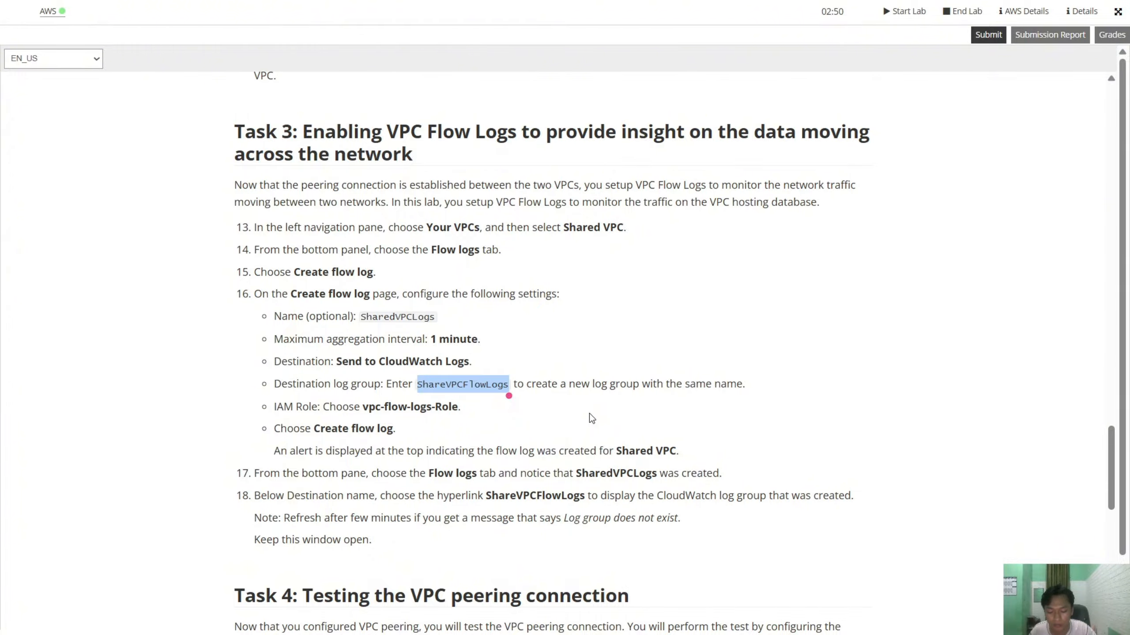
key(alt+Tab)
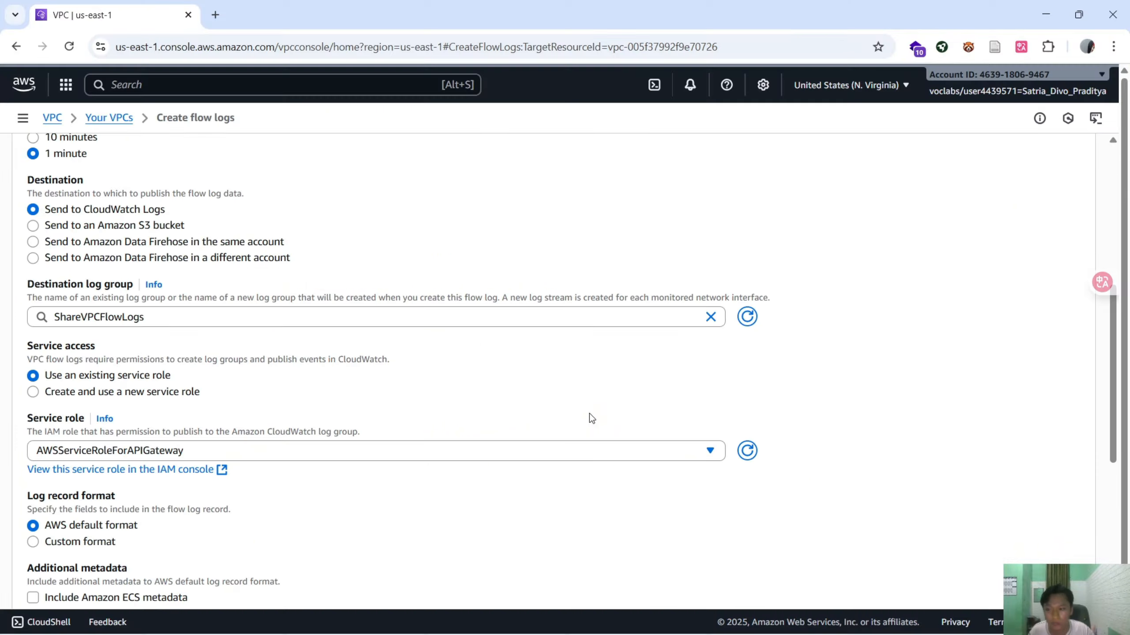
click(175, 395)
click(266, 440)
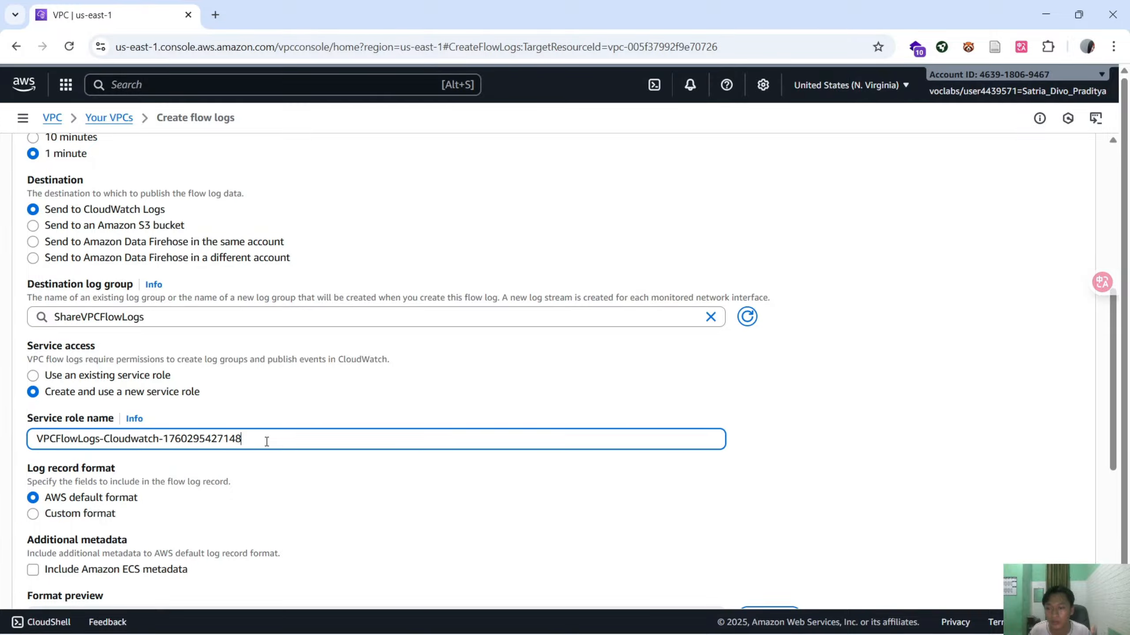
click(114, 378)
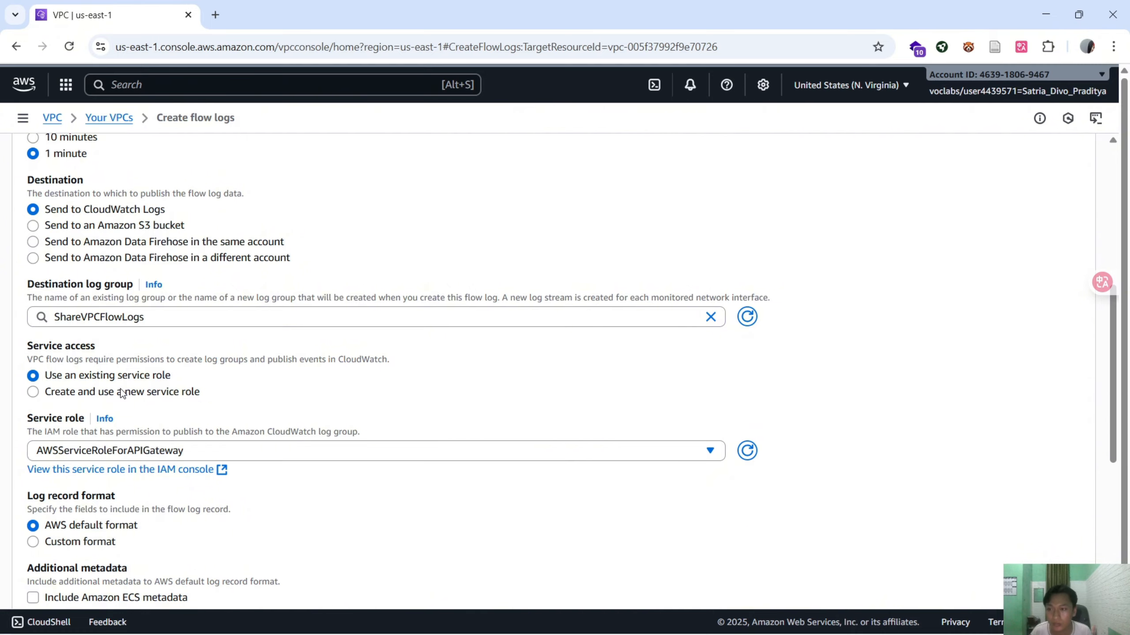
- Compare the flow log's form settings with the Task 3 values in the lab instructions
key(alt+Tab)
key(alt+Tab)
scroll(441, 427, down, 3)
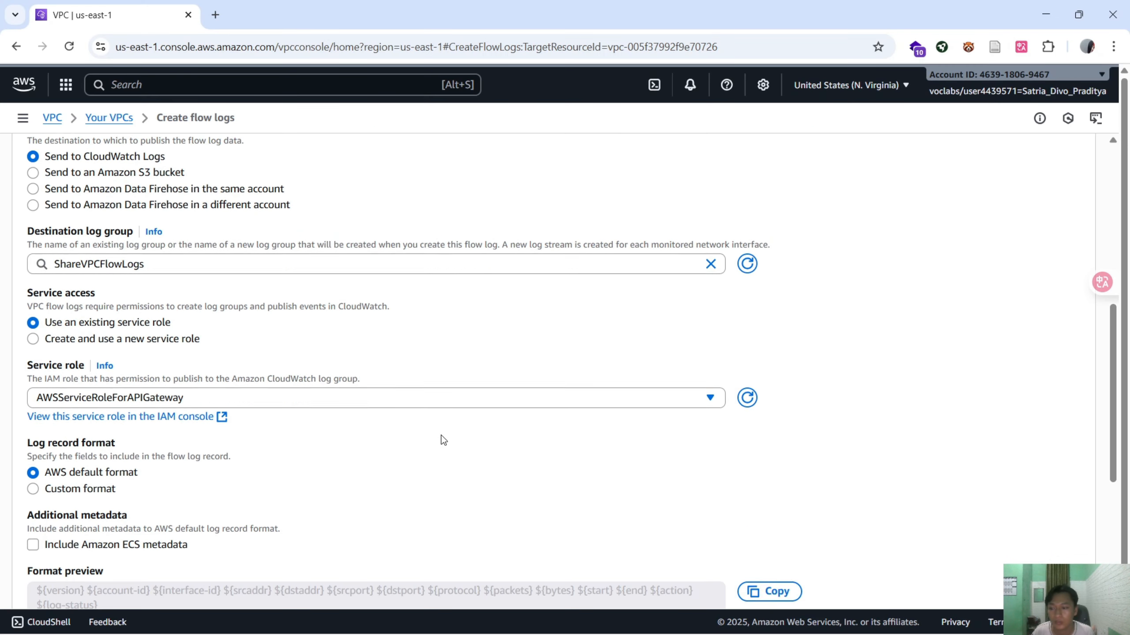
scroll(272, 430, up, 3)
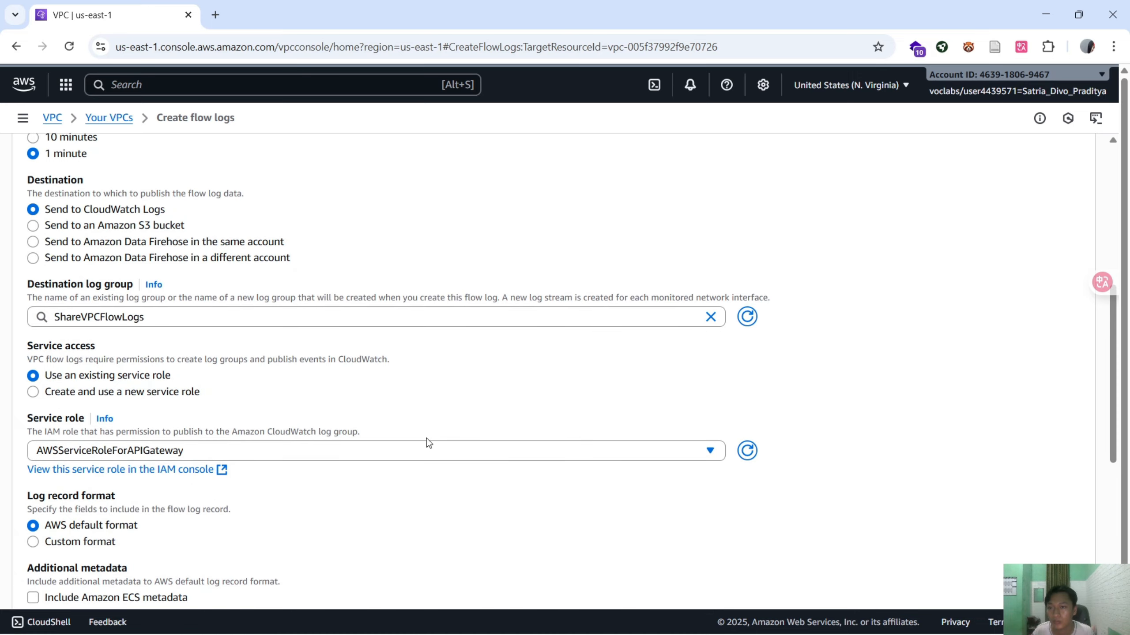
key(alt+Tab)
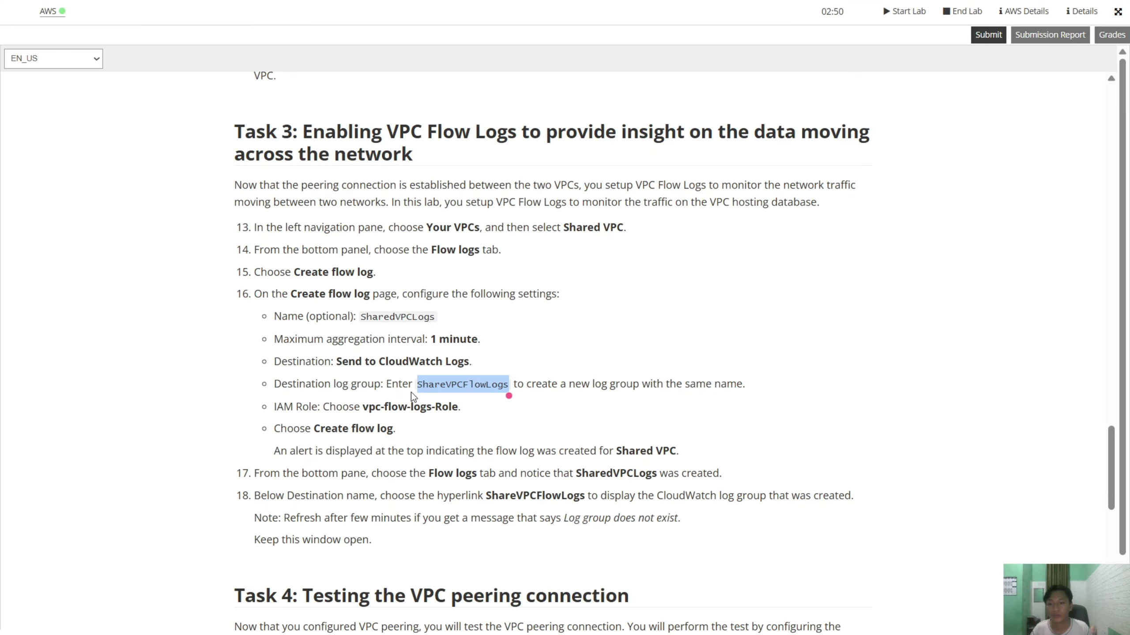
key(alt+Tab)
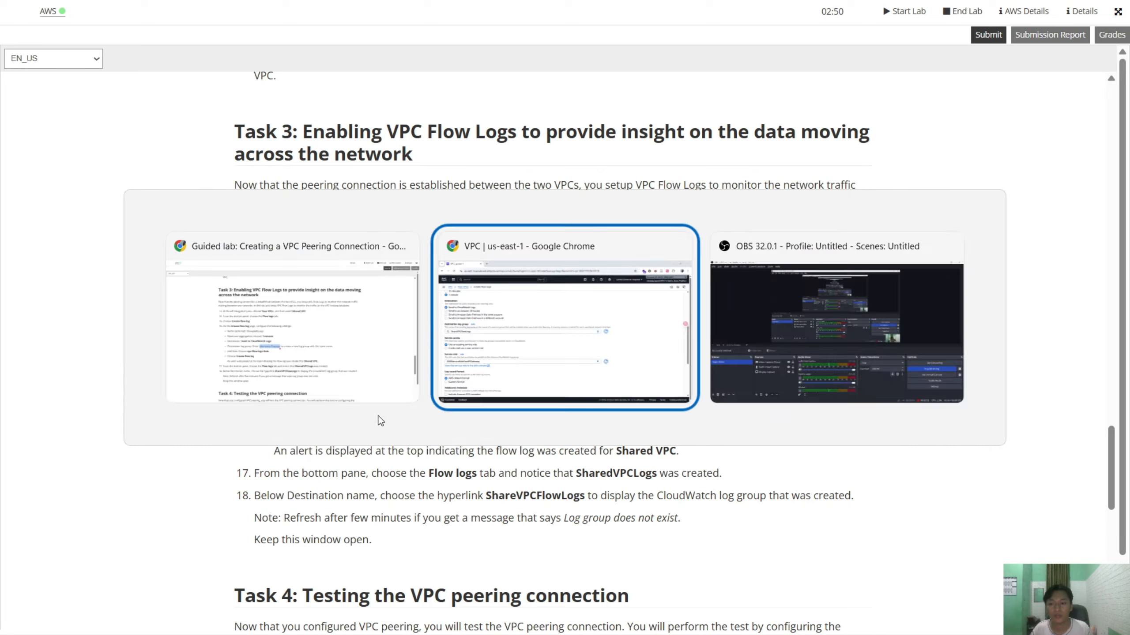
scroll(102, 385, up, 3)
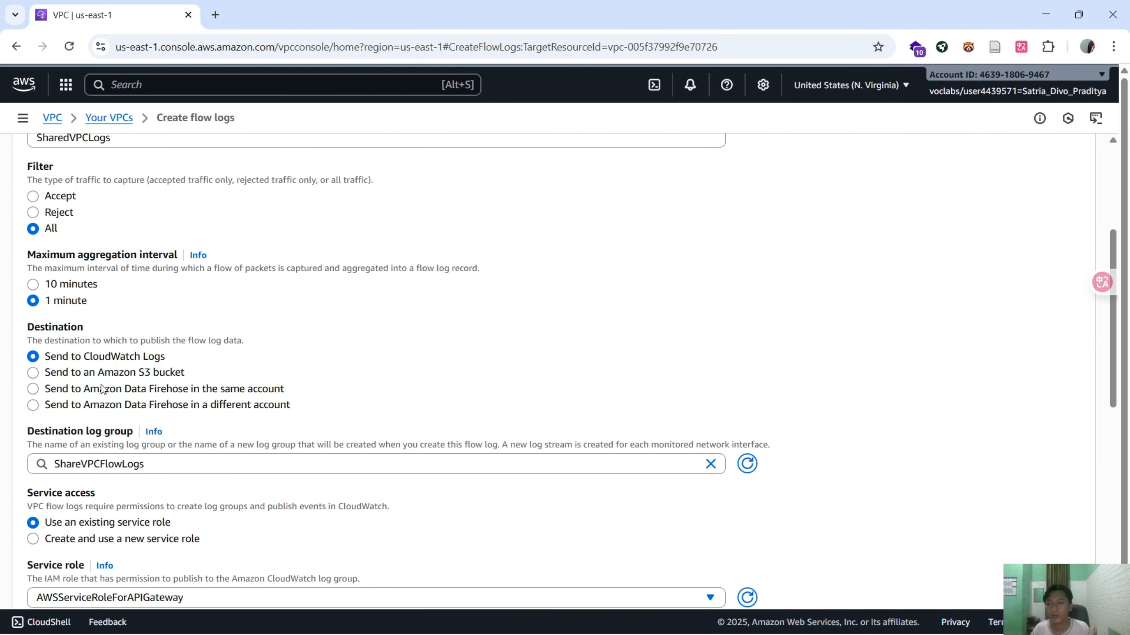
scroll(355, 399, down, 6)
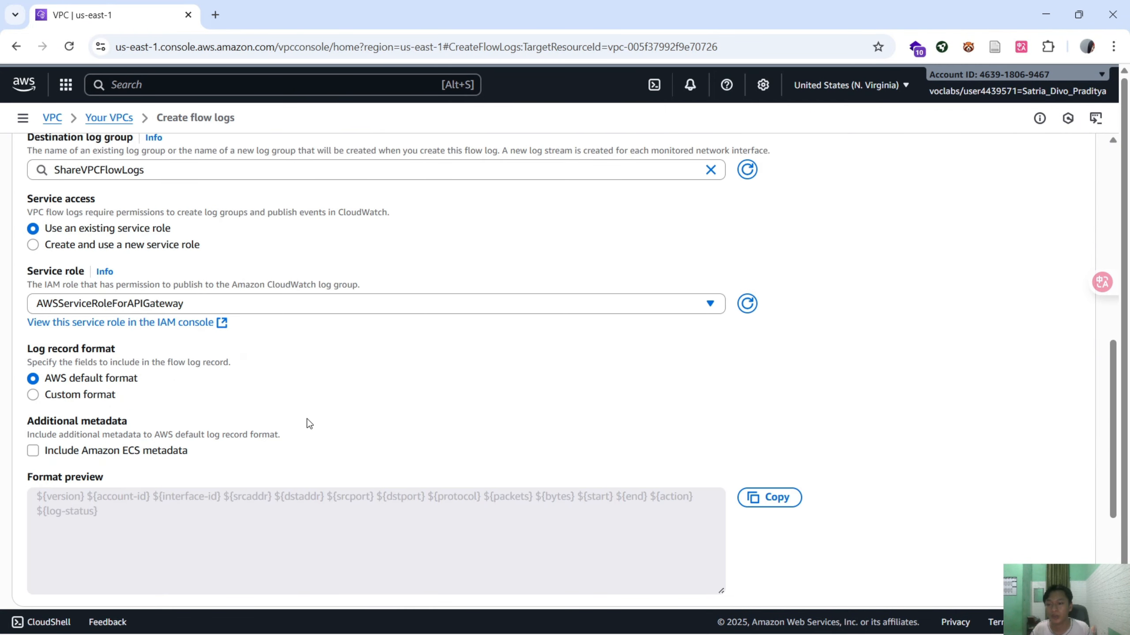
- Recheck the IAM role in the lab instructions and set the flow log's service role to Vpc-flow-logs-Role
key(alt+Tab)
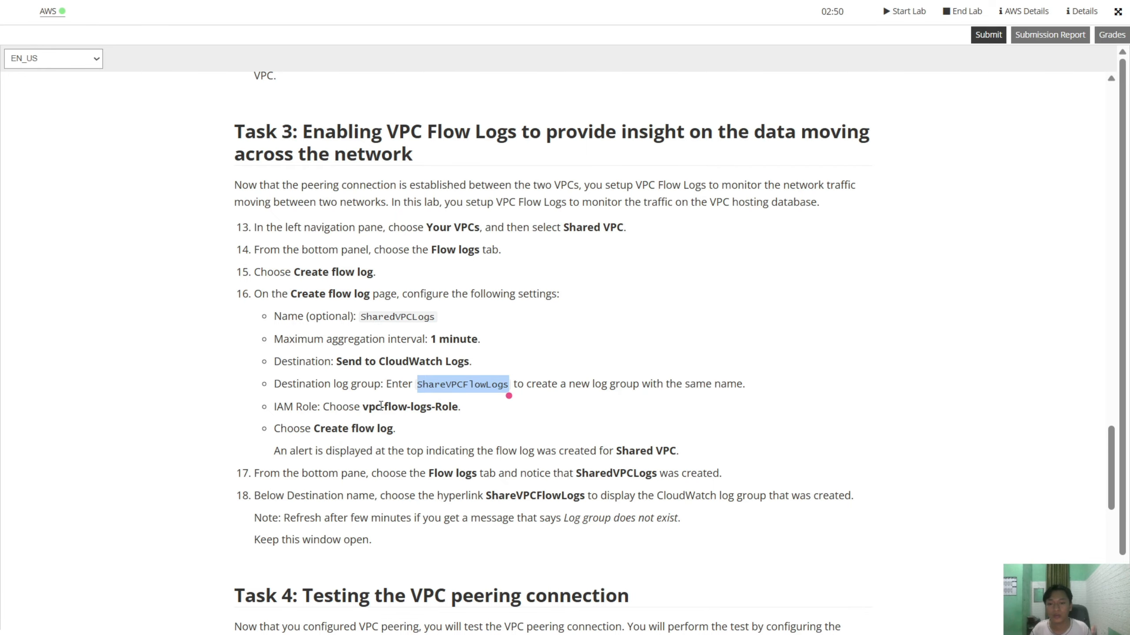
key(alt+Tab)
click(233, 307)
scroll(214, 445, down, 5)
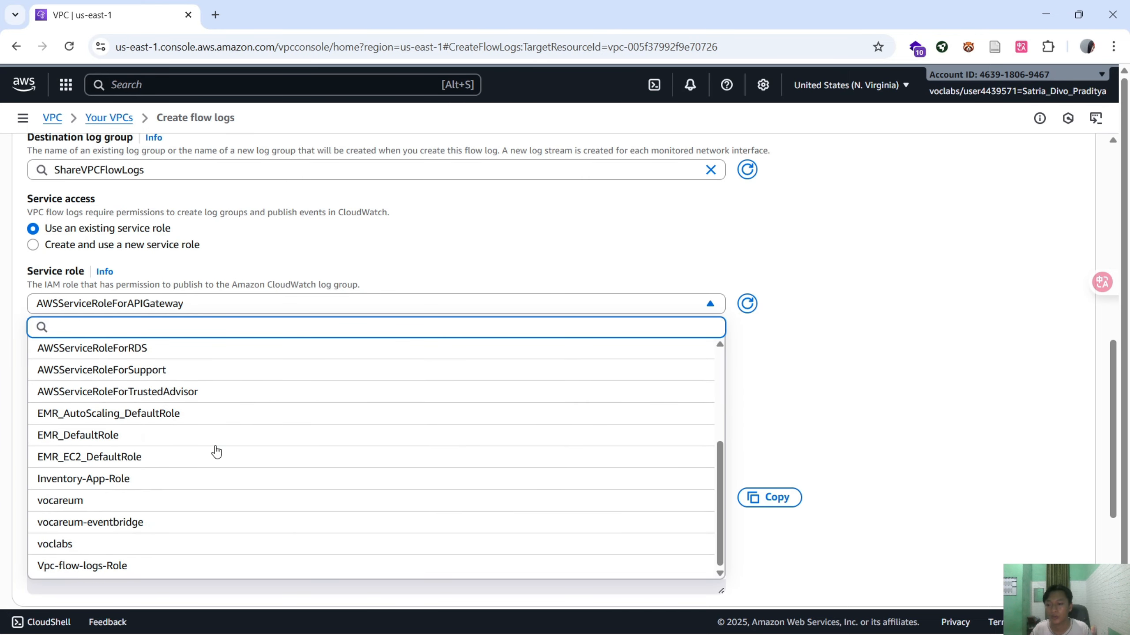
scroll(160, 494, down, 2)
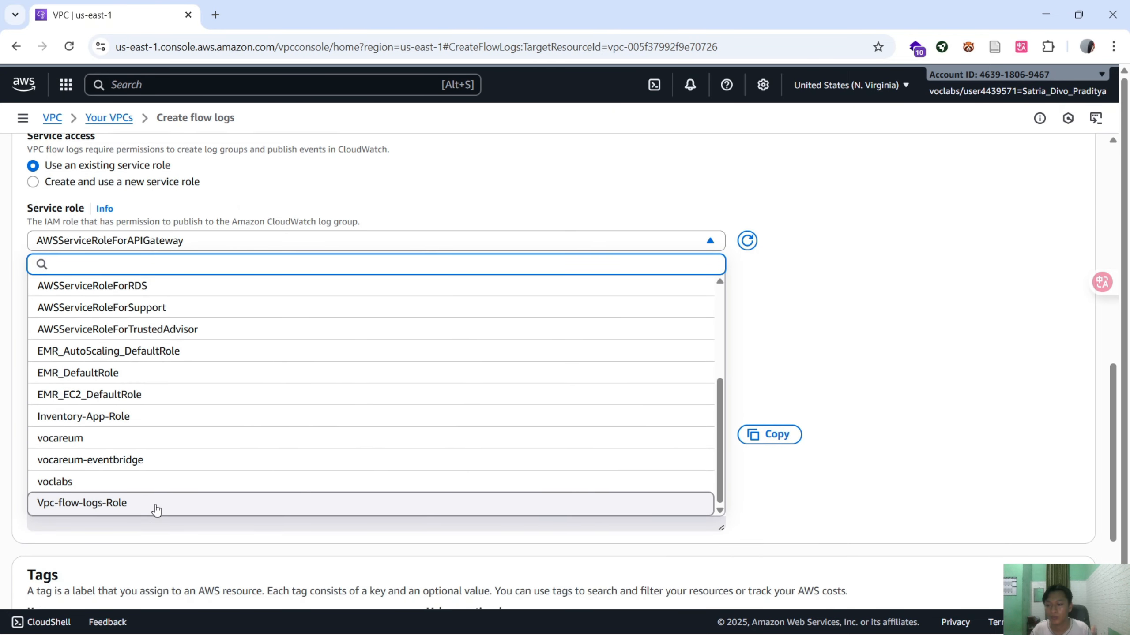
click(147, 504)
scroll(235, 389, up, 2)
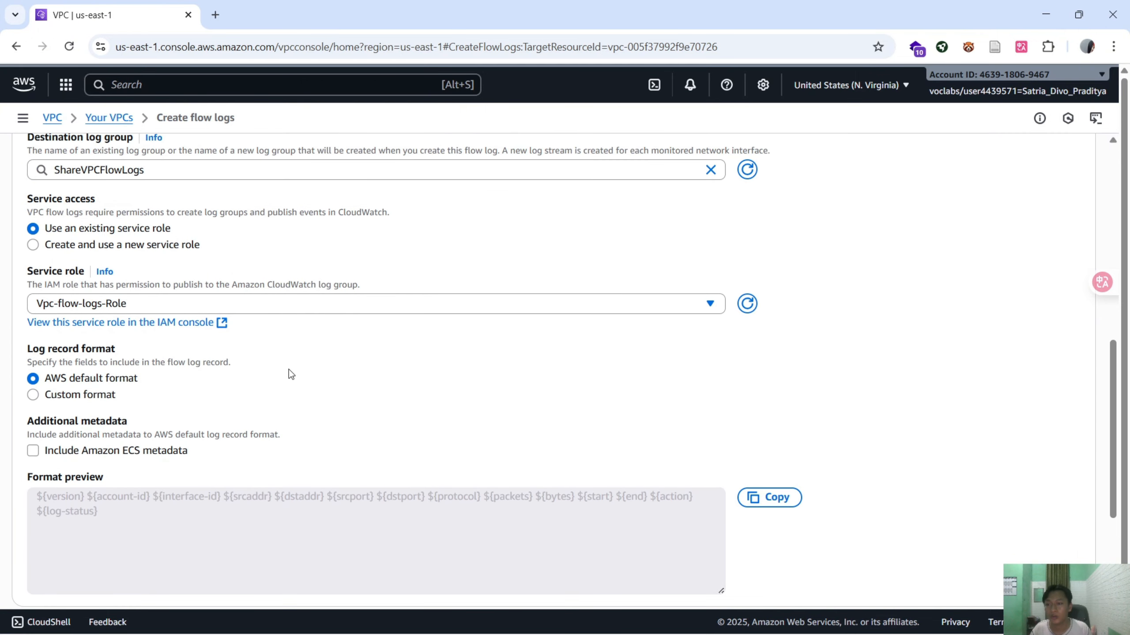
- Review the completed flow log settings and create the flow log for Shared VPC
scroll(302, 404, up, 2)
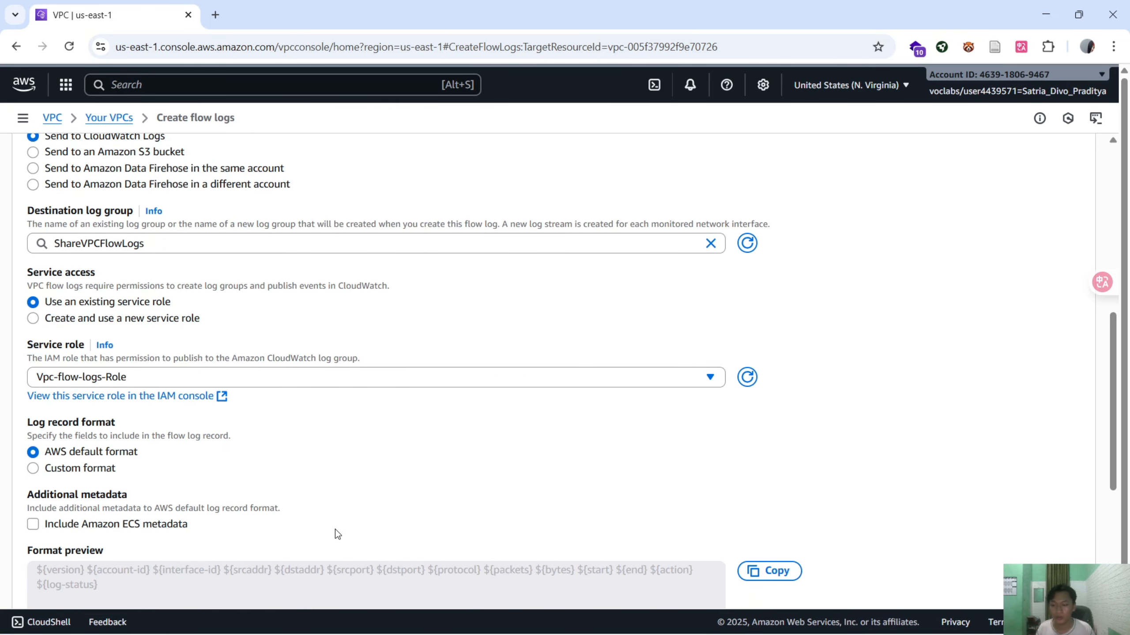
scroll(566, 460, down, 5)
click(1023, 580)
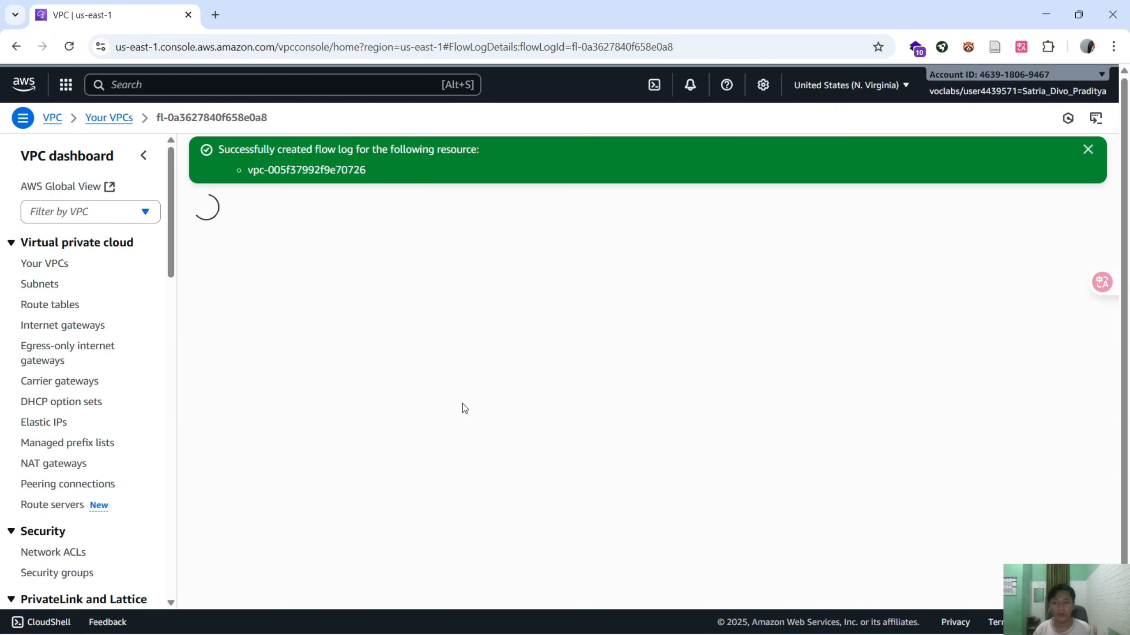
- Go to Task 4 in the lab instructions and open the lab's AWS Details
key(alt+Tab)
scroll(448, 416, down, 8)
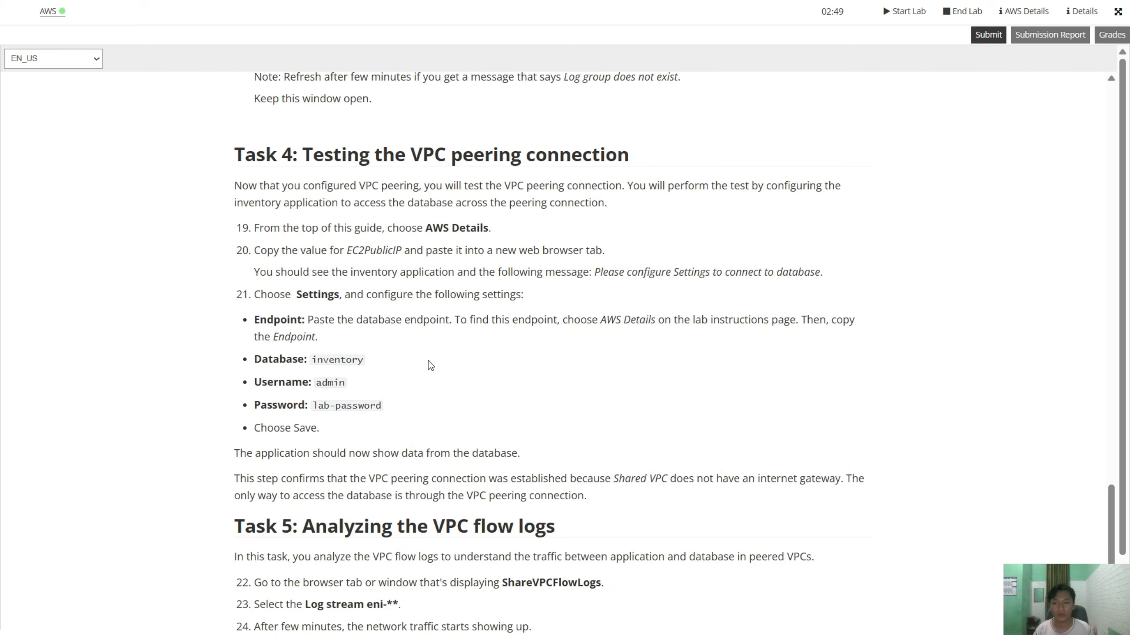
click(1017, 13)
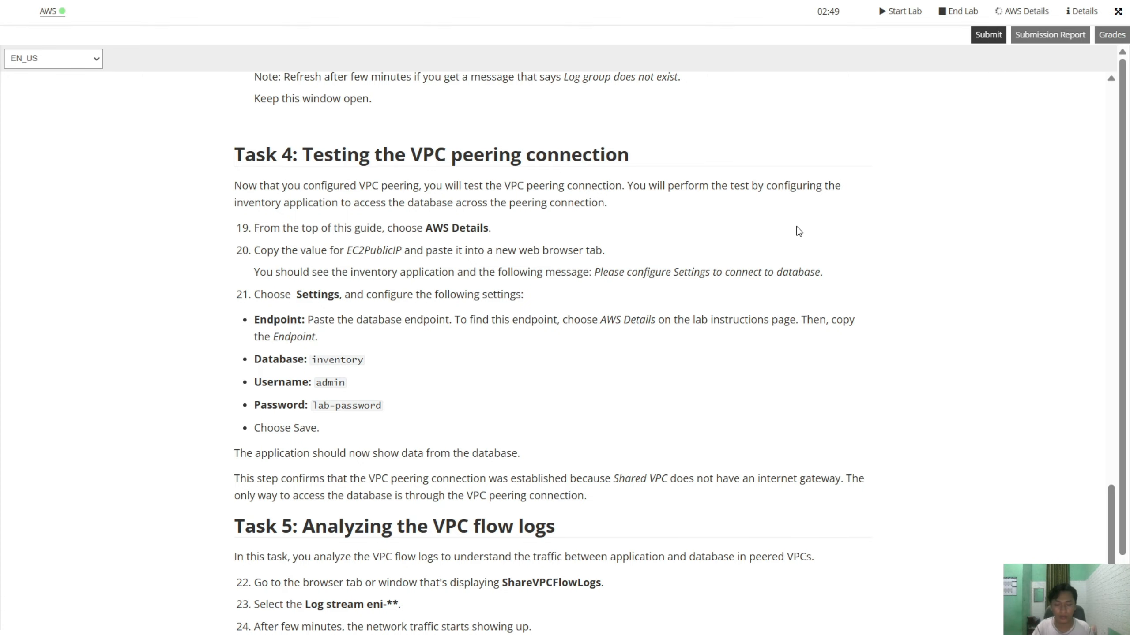
- Return to the AWS console and check Shared VPC's flow logs for SharedVPCLogs
key(alt+Tab)
scroll(470, 470, down, 1)
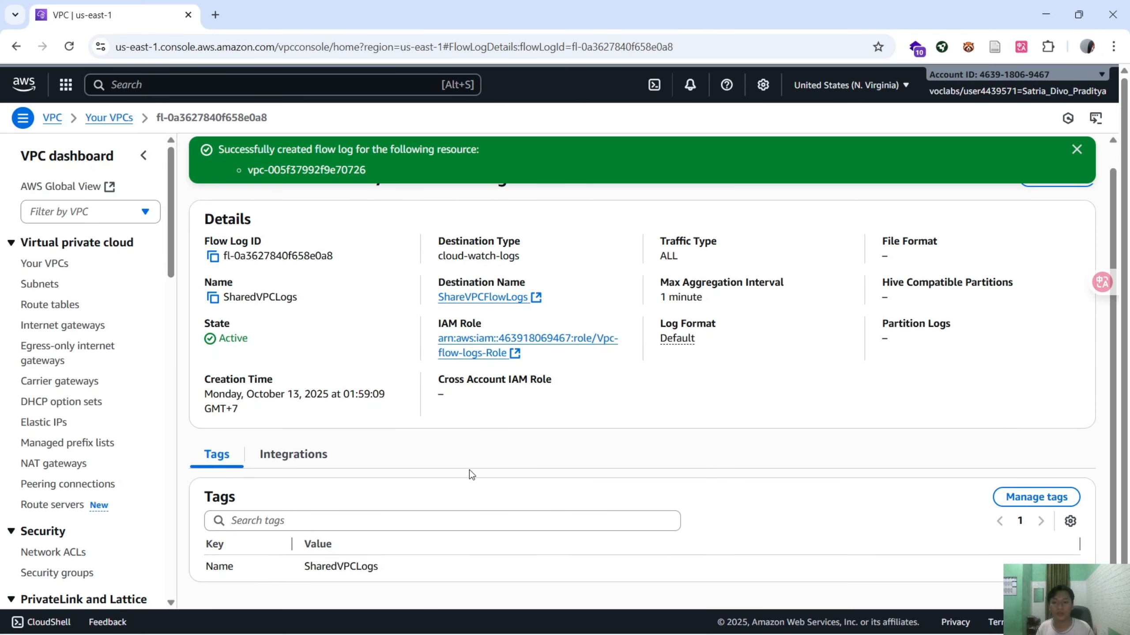
scroll(468, 473, up, 1)
click(118, 124)
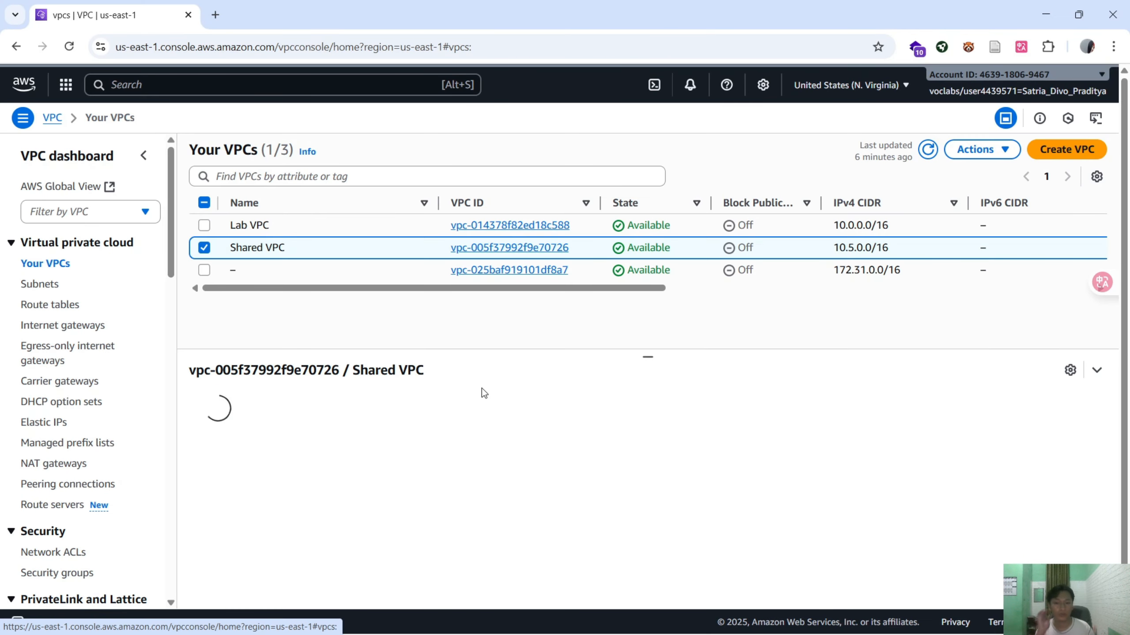
click(472, 416)
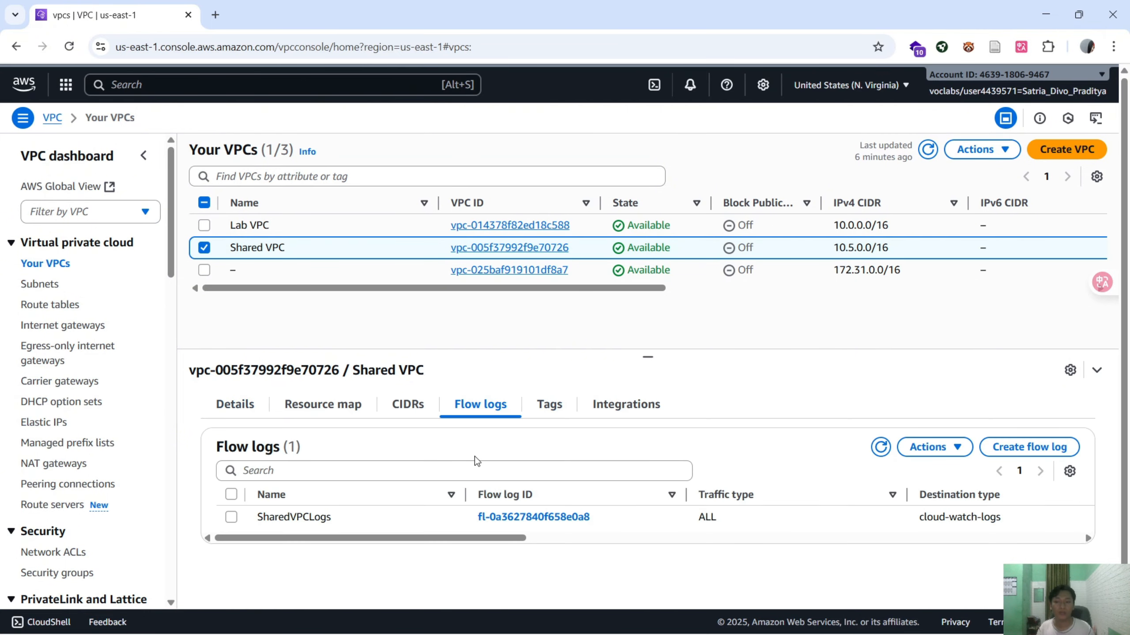
- Copy the EC2PublicIP value 44.220.168.232 from the lab's AWS Details and load it in a new browser tab
key(alt+Tab)
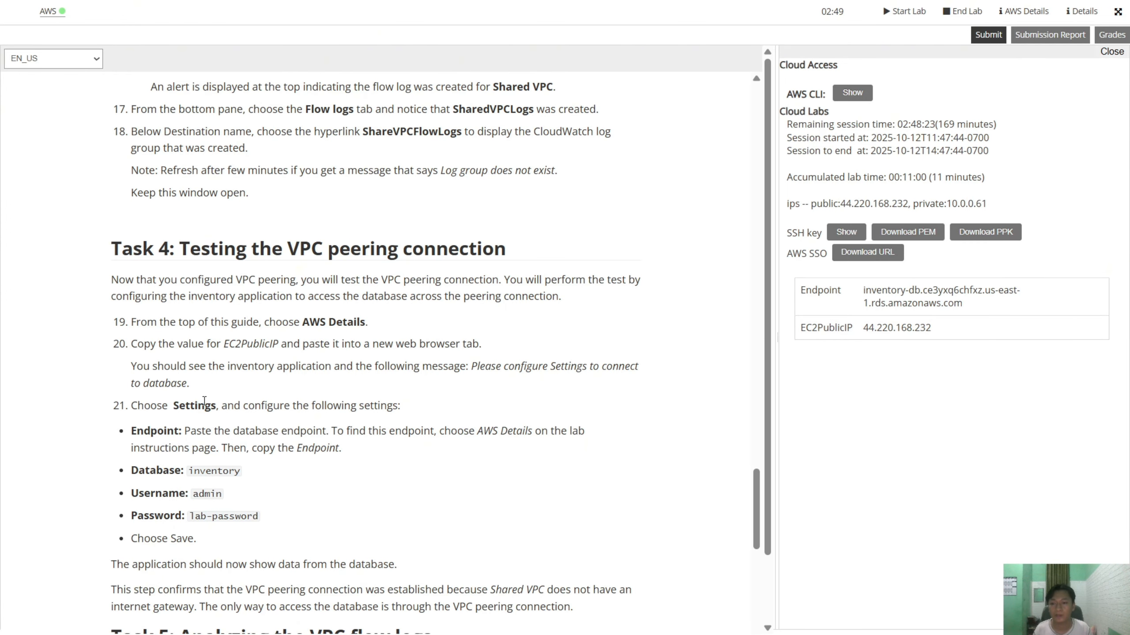
drag(933, 328, 865, 329)
key(ctrl+c)
key(alt+Tab)
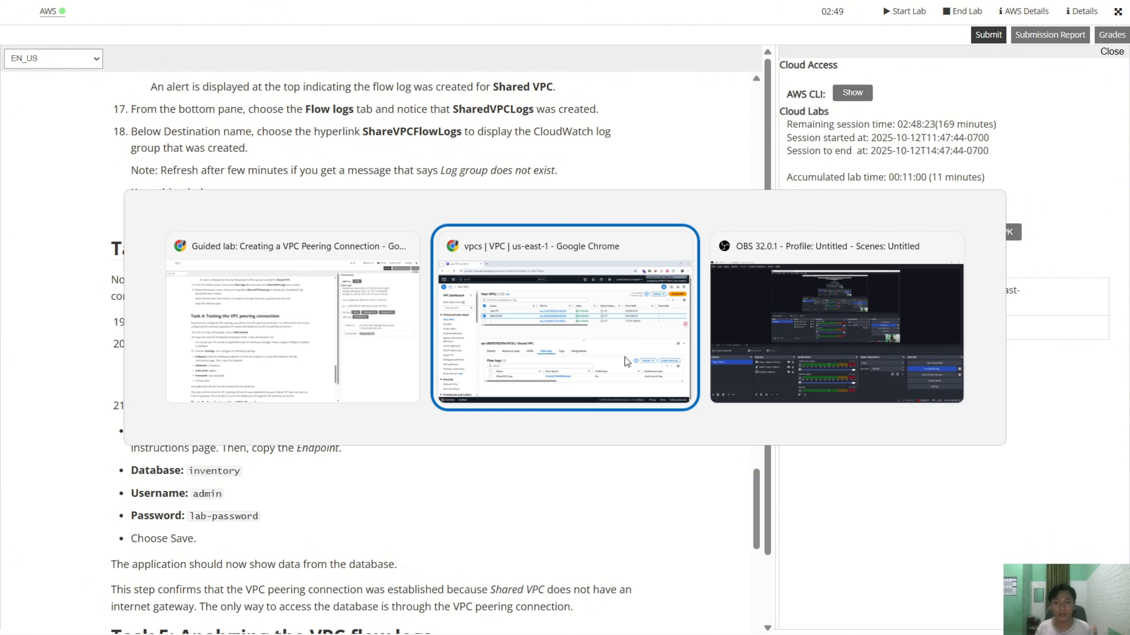
click(215, 15)
key(ctrl+v)
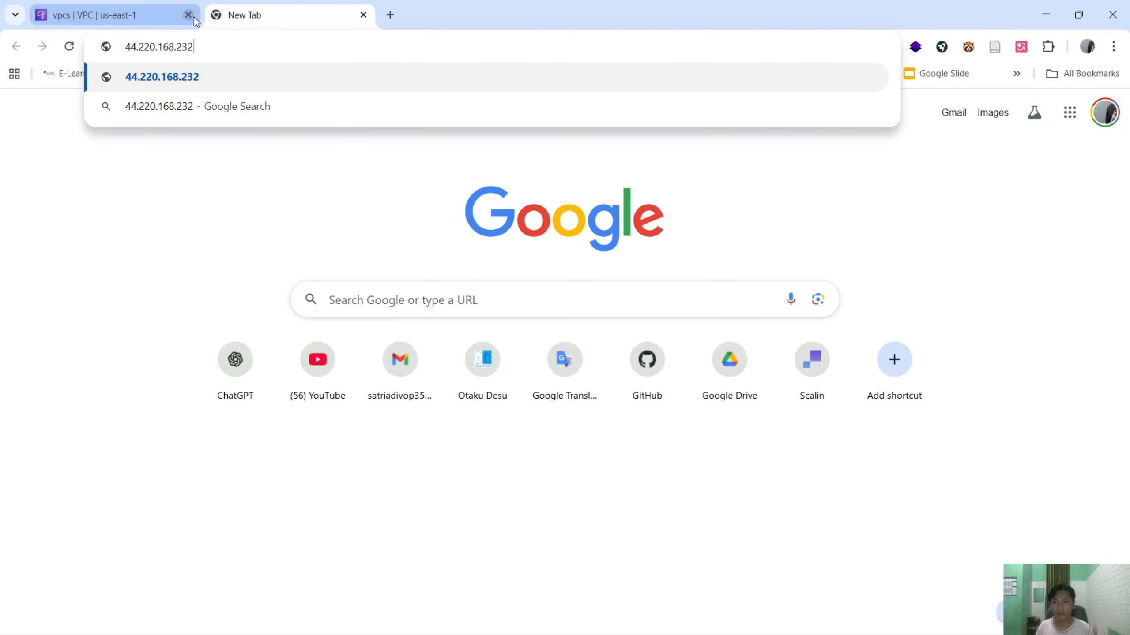
key(Return)
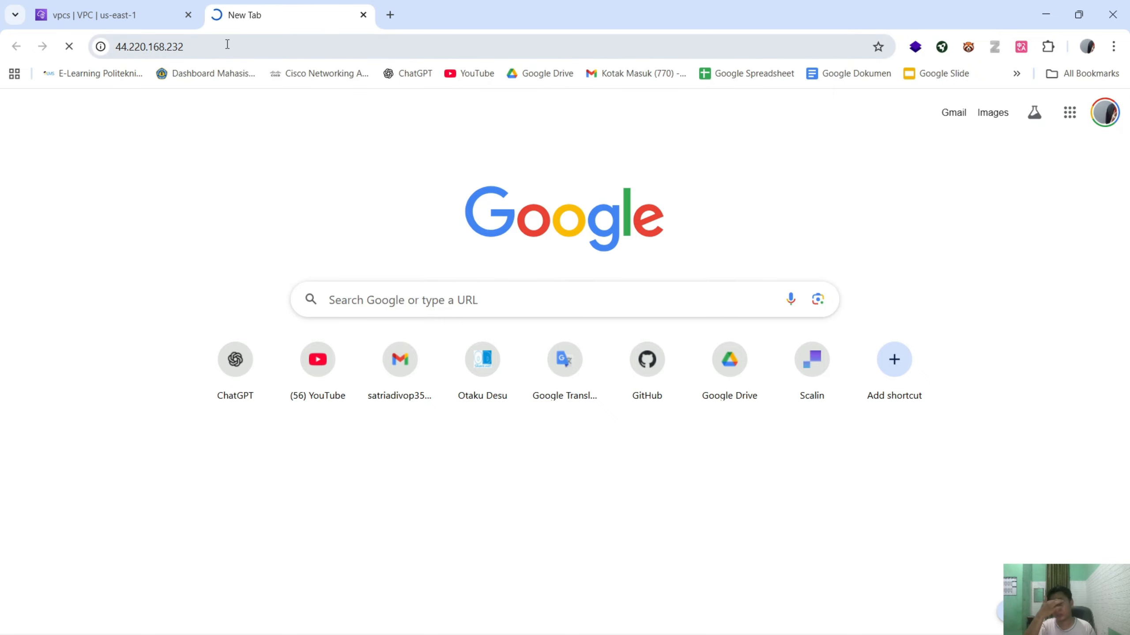